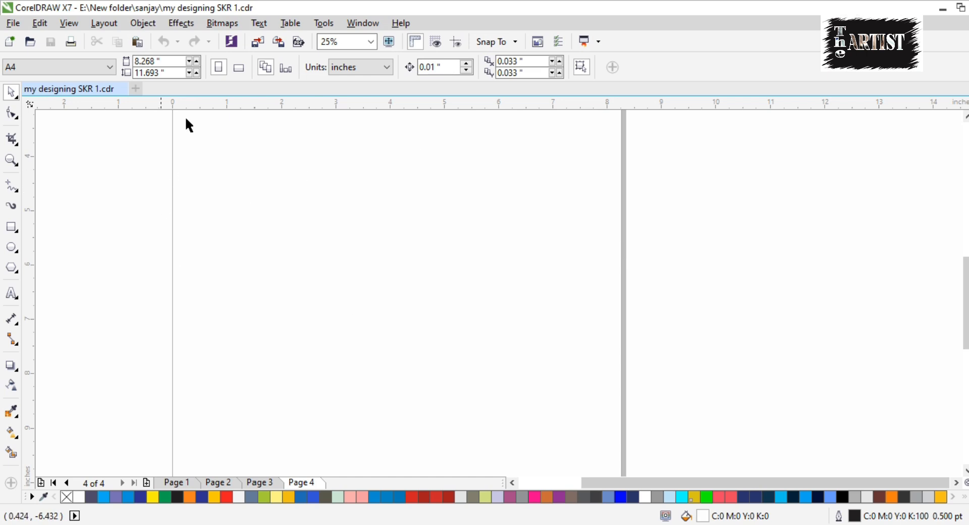
Draw a circle about 2.86 inches in diameter on Page 4 with the Ellipse tool
{"action": "key", "text": "h"}
{"action": "left_click_drag", "start_coordinate": [355, 186], "coordinate": [335, 292]}
{"action": "key", "text": "z"}
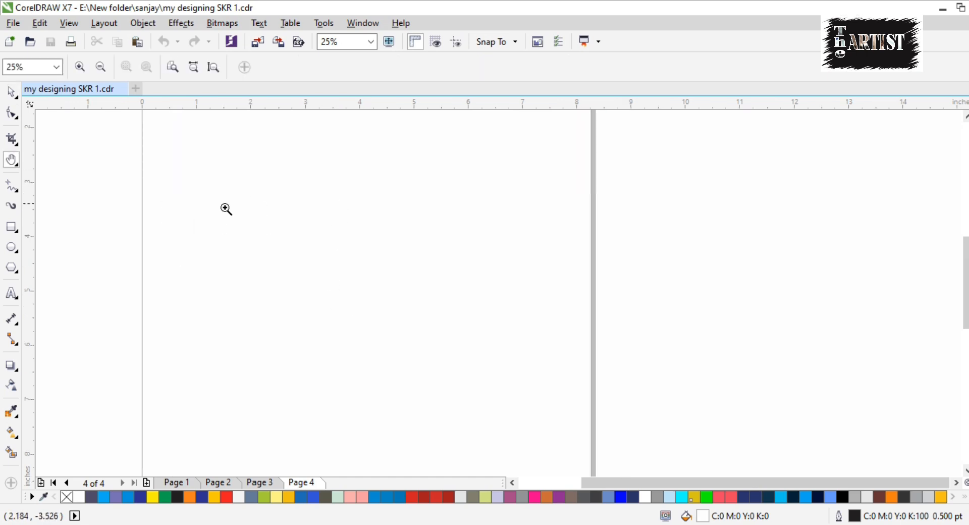
{"action": "left_click_drag", "start_coordinate": [106, 184], "coordinate": [607, 436]}
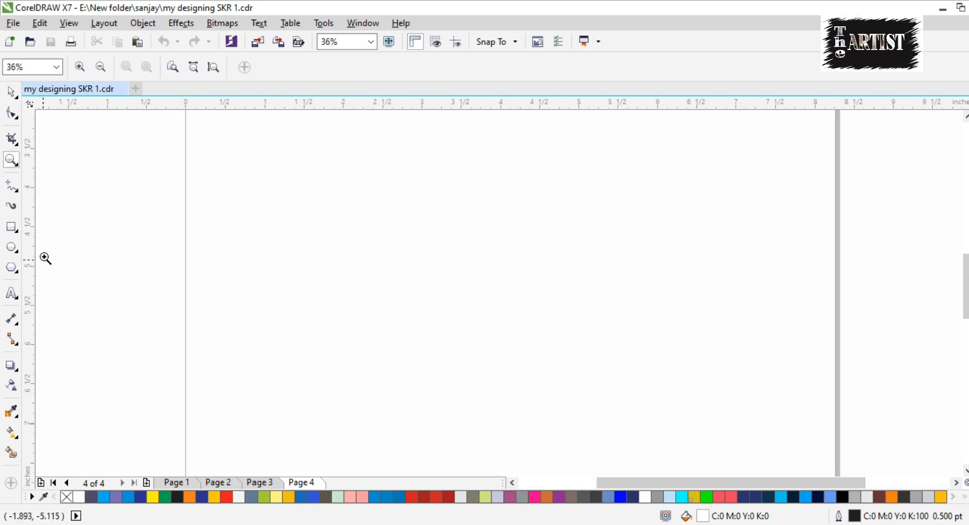
{"action": "left_click", "coordinate": [12, 248]}
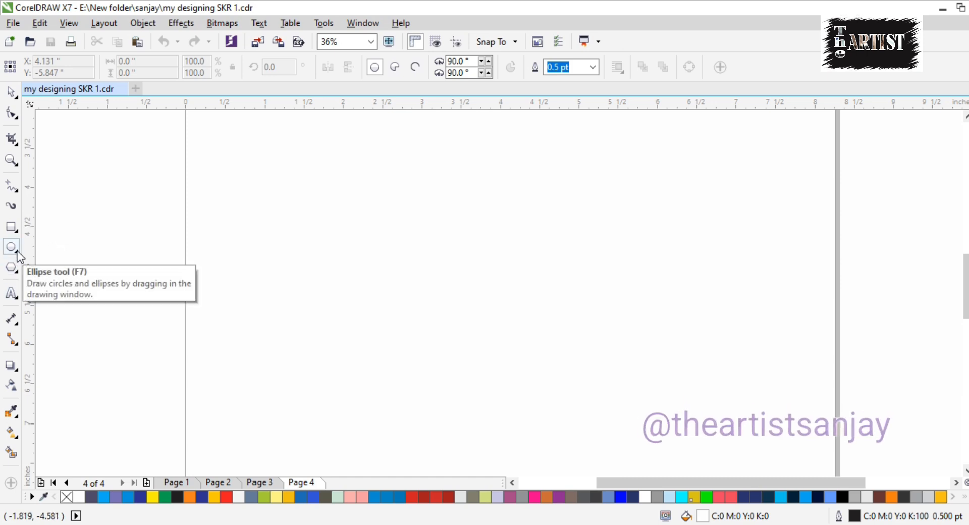
{"action": "left_click_drag", "start_coordinate": [306, 205], "coordinate": [530, 389]}
{"action": "key", "text": "space"}
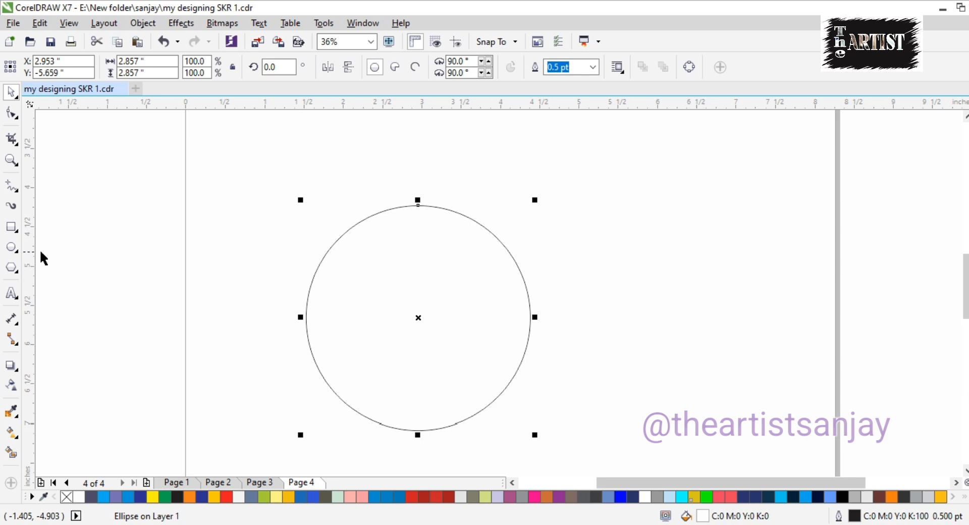
Write the note "press control and drag the circle" above the circle and delete it again
{"action": "left_click", "coordinate": [9, 250]}
{"action": "left_click", "coordinate": [12, 298]}
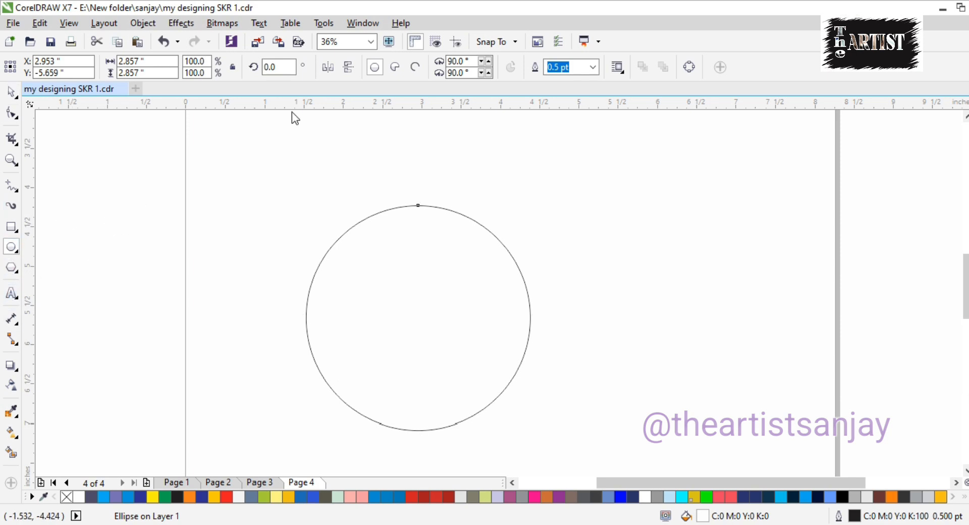
{"action": "left_click", "coordinate": [268, 164]}
{"action": "type", "text": "press control"}
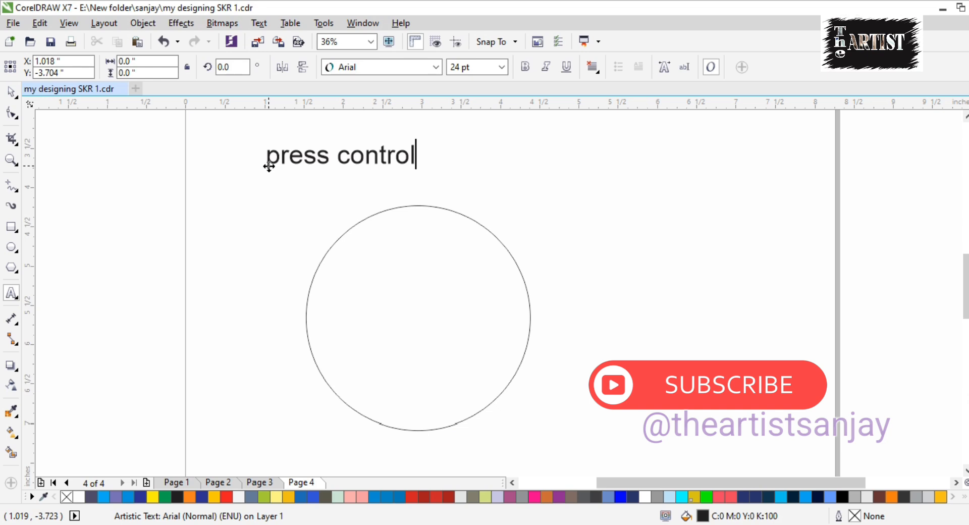
{"action": "type", "text": " and dra"}
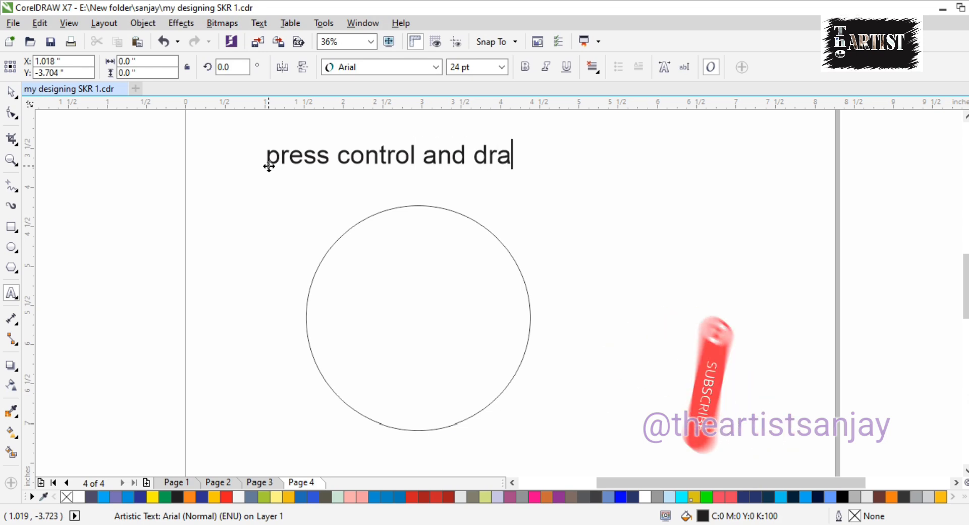
{"action": "type", "text": "g the circle"}
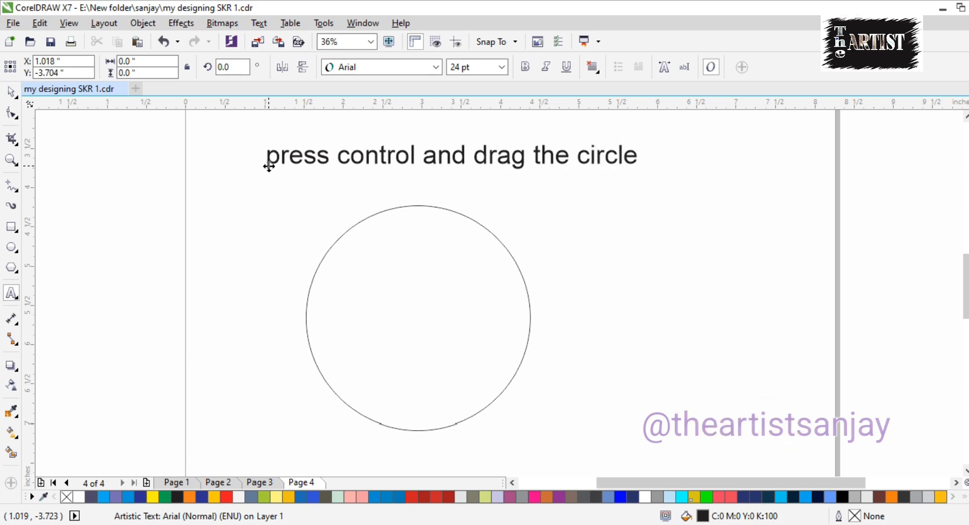
{"action": "key", "text": "ctrl+a"}
{"action": "key", "text": "BackSpace"}
{"action": "key", "text": "ctrl+space"}
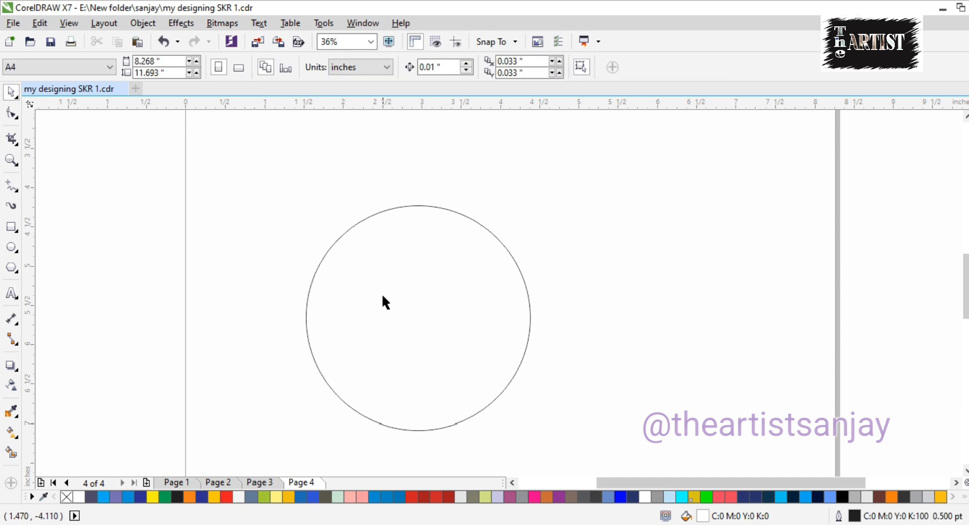
Move the circle up so its centre sits at about X 2.93, Y -5.22 inches
{"action": "left_click", "coordinate": [417, 304]}
{"action": "left_click_drag", "start_coordinate": [416, 305], "coordinate": [419, 271]}
{"action": "left_click", "coordinate": [430, 226]}
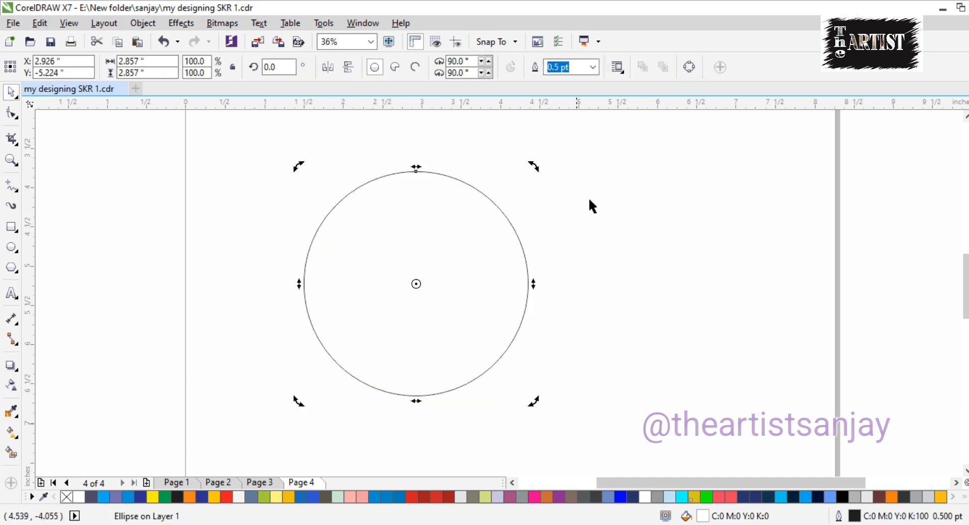
Write the note "press +" beside the circle and remove it again
{"action": "key", "text": "F8"}
{"action": "left_click", "coordinate": [561, 231]}
{"action": "type", "text": "con"}
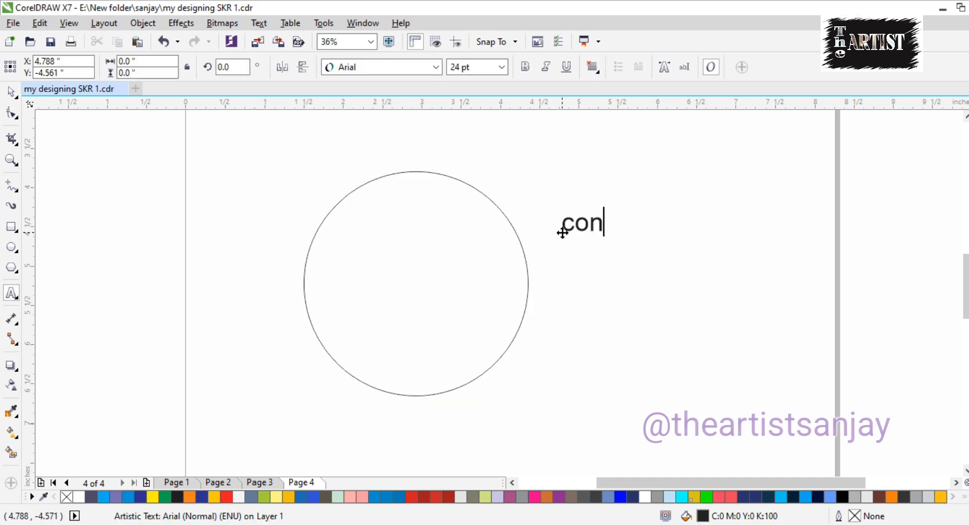
{"action": "key", "text": "BackSpace"}
{"action": "key", "text": "BackSpace"}
{"action": "key", "text": "BackSpace"}
{"action": "type", "text": "press Plu"}
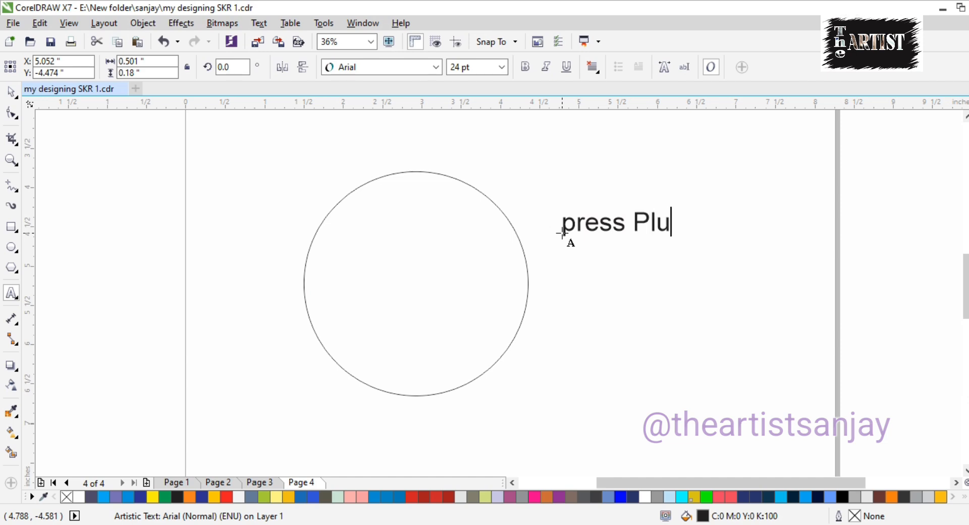
{"action": "type", "text": "s"}
{"action": "key", "text": "ctrl+shift+Left"}
{"action": "type", "text": "+"}
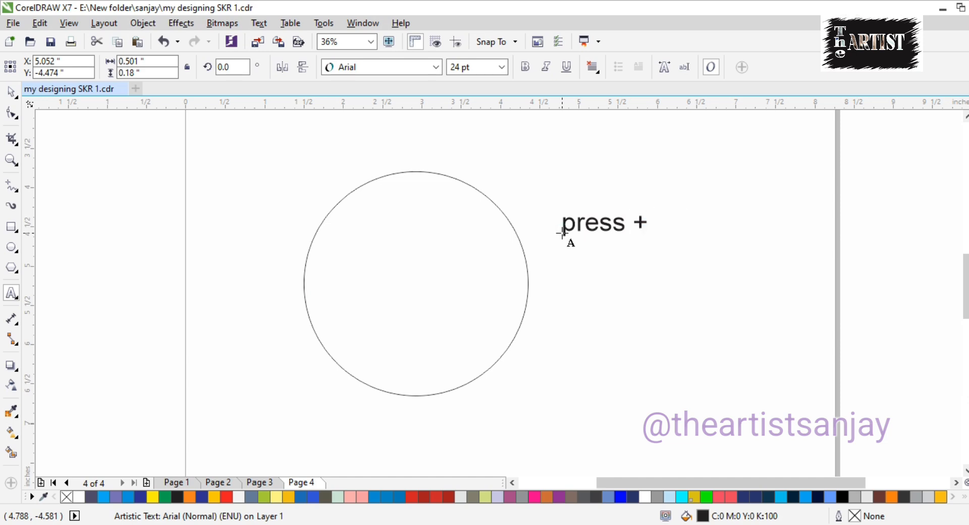
{"action": "key", "text": "ctrl+z"}
Duplicate the circle in place and shrink the copy about its centre to 71%, about 2.03 inches in diameter
{"action": "left_click", "coordinate": [488, 242]}
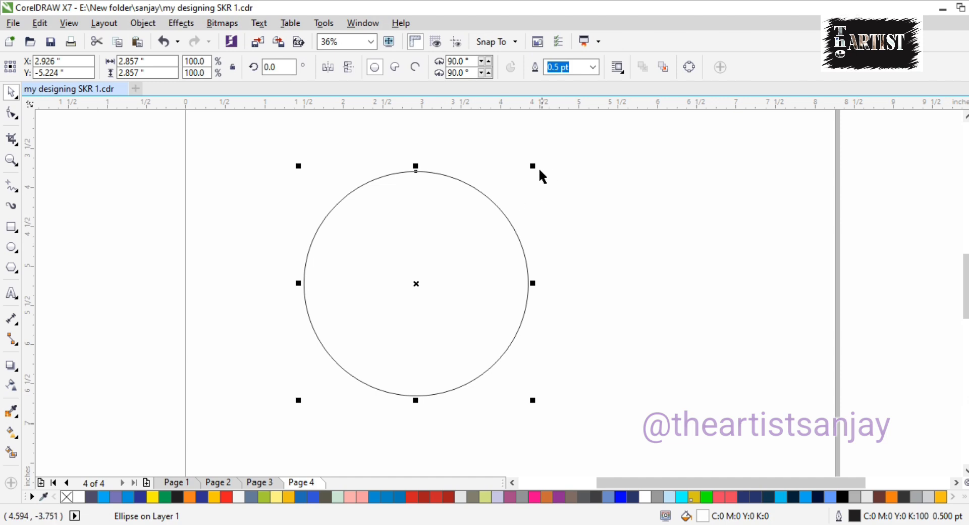
{"action": "left_click_drag", "start_coordinate": [535, 169], "coordinate": [517, 203]}
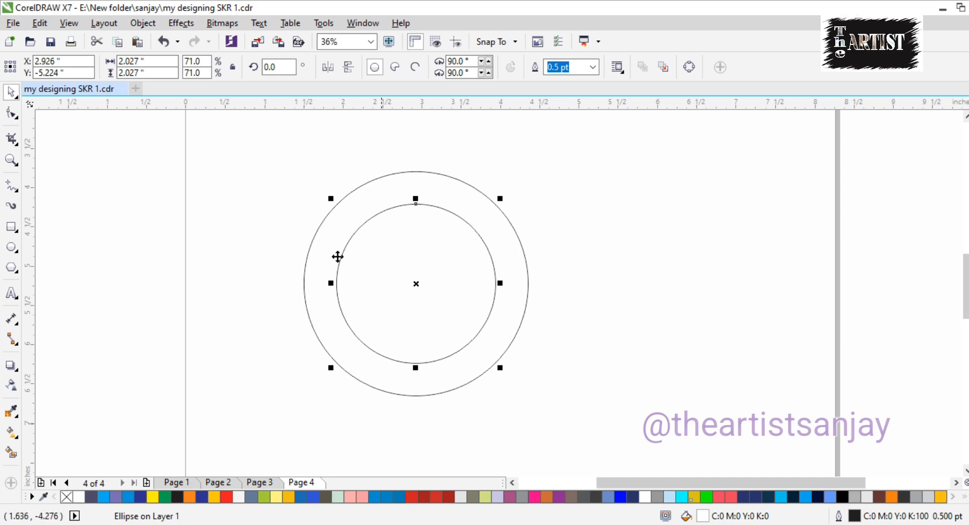
Give both circles a Blue (C100 M100 Y0 K0) outline with a width of 2 pt
{"action": "left_click_drag", "start_coordinate": [243, 139], "coordinate": [565, 401]}
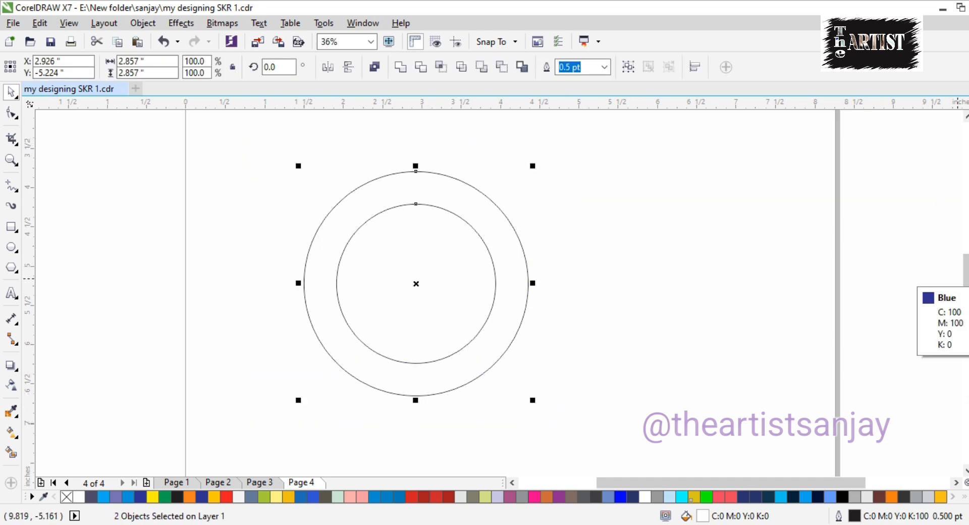
{"action": "right_click", "coordinate": [966, 280]}
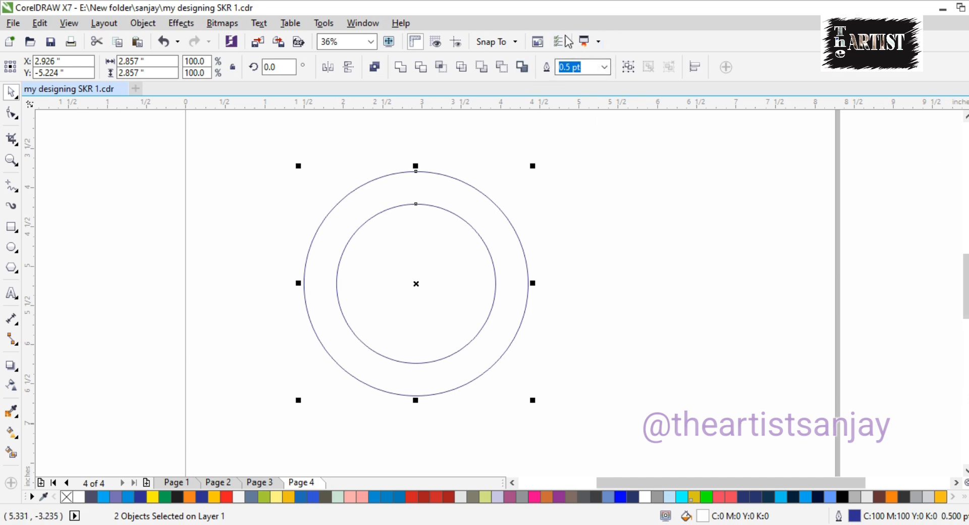
{"action": "left_click", "coordinate": [574, 66]}
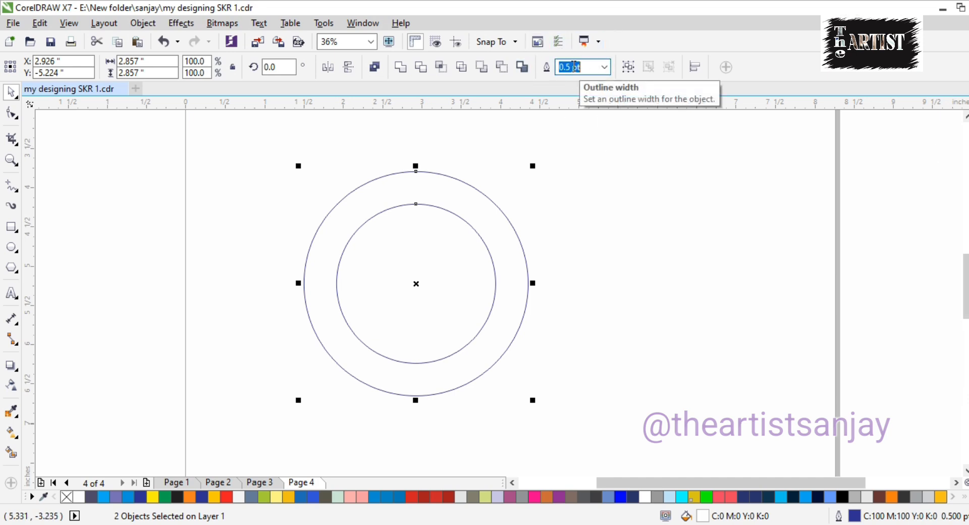
{"action": "key", "text": "Return"}
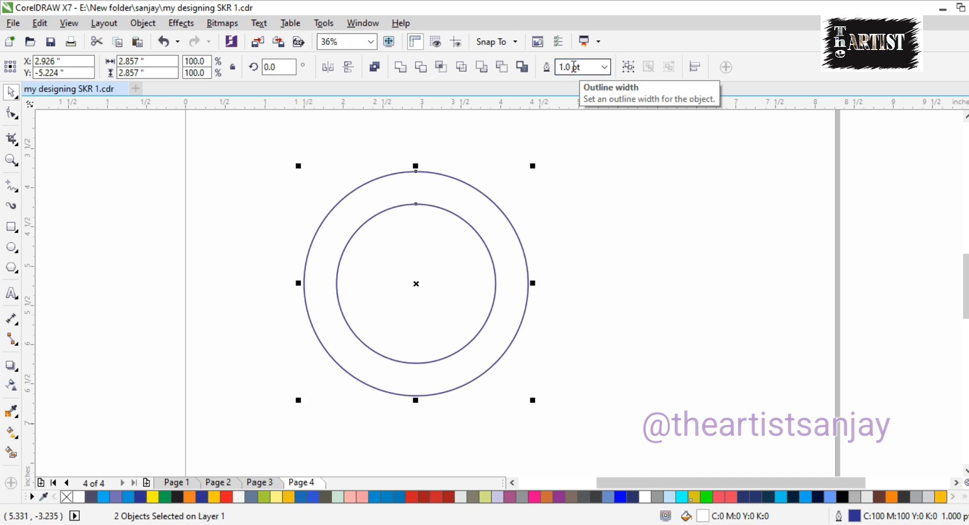
{"action": "left_click", "coordinate": [573, 66]}
{"action": "type", "text": "2"}
{"action": "key", "text": "Return"}
Add the artistic text "ABC Private Limited" and place it just above the outer circle
{"action": "left_click", "coordinate": [11, 292]}
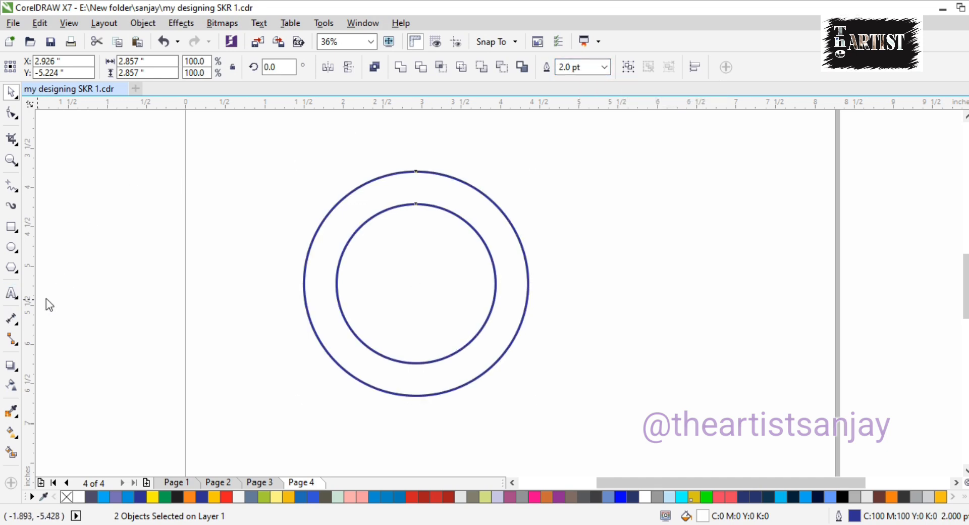
{"action": "left_click", "coordinate": [216, 193]}
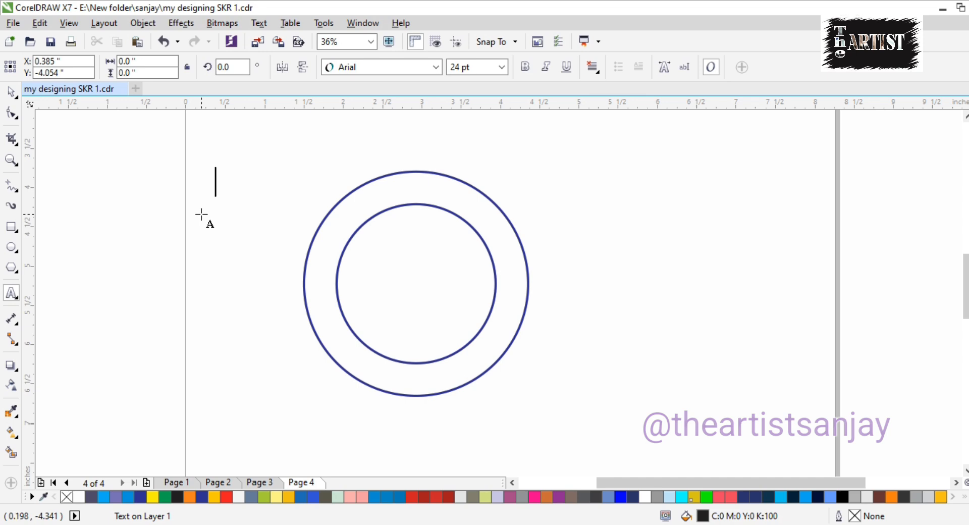
{"action": "type", "text": "ABC Private"}
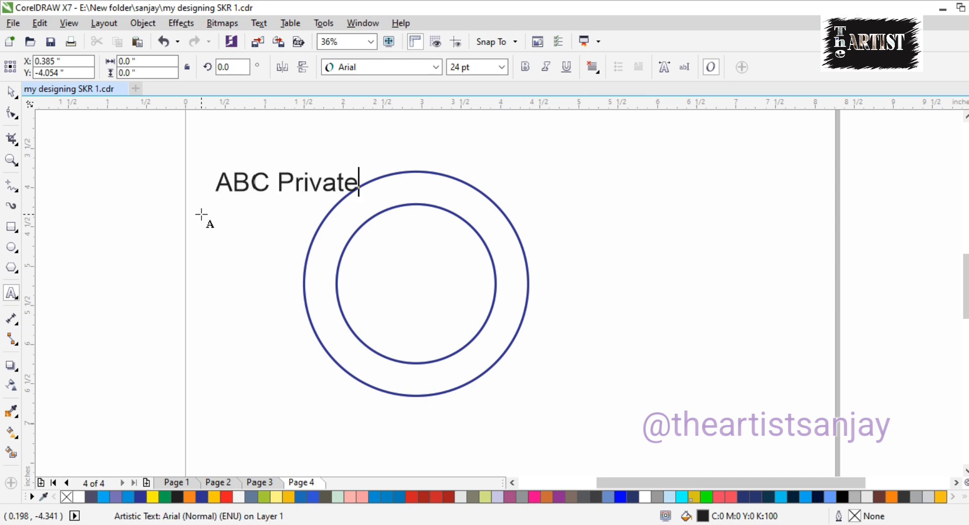
{"action": "type", "text": " Limited"}
{"action": "key", "text": "ctrl+space"}
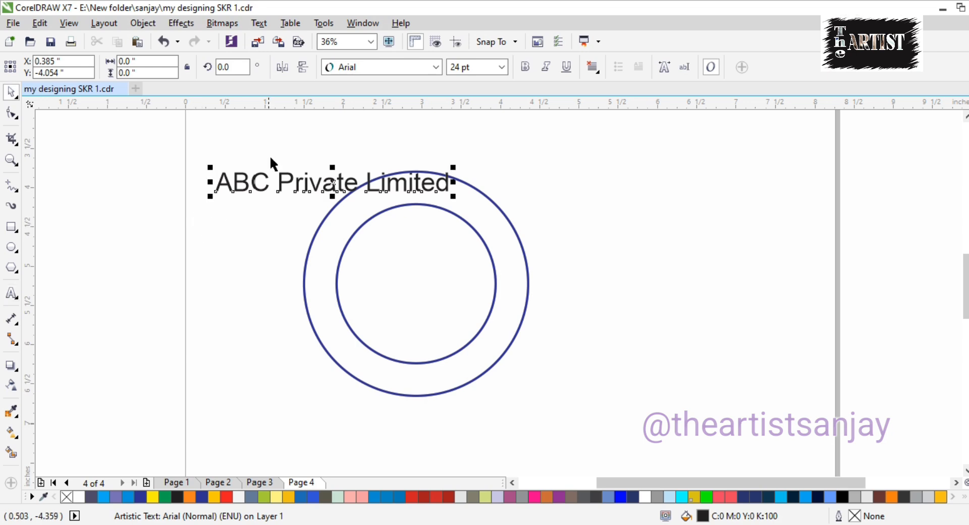
{"action": "left_click_drag", "start_coordinate": [262, 173], "coordinate": [269, 149]}
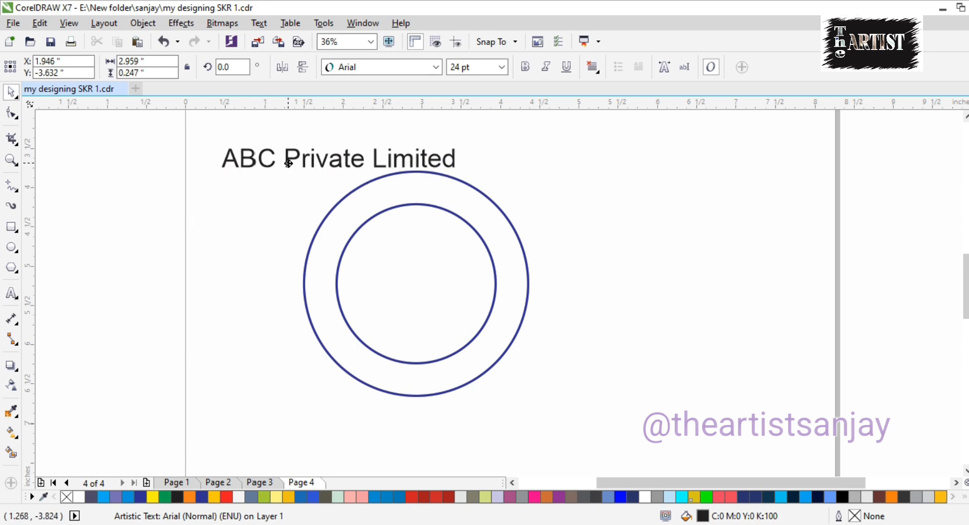
Fit the "ABC Private Limited" text to the lower half of the inner circle's path
{"action": "left_click", "coordinate": [258, 24]}
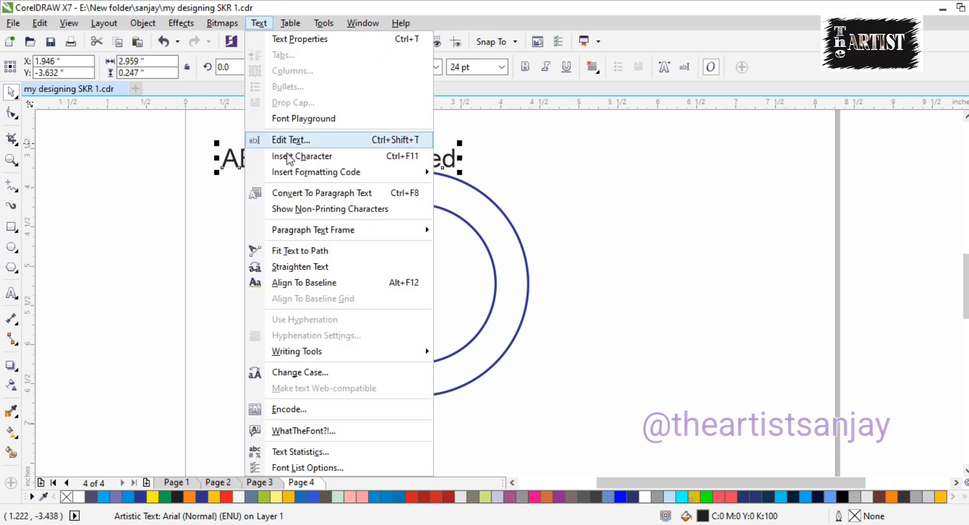
{"action": "left_click", "coordinate": [296, 253]}
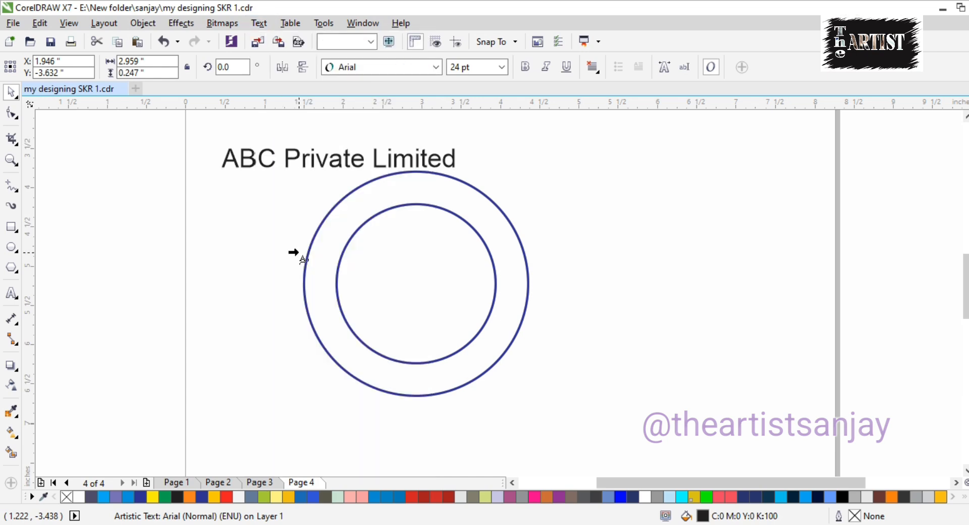
{"action": "left_click", "coordinate": [409, 358]}
{"action": "left_click", "coordinate": [410, 358]}
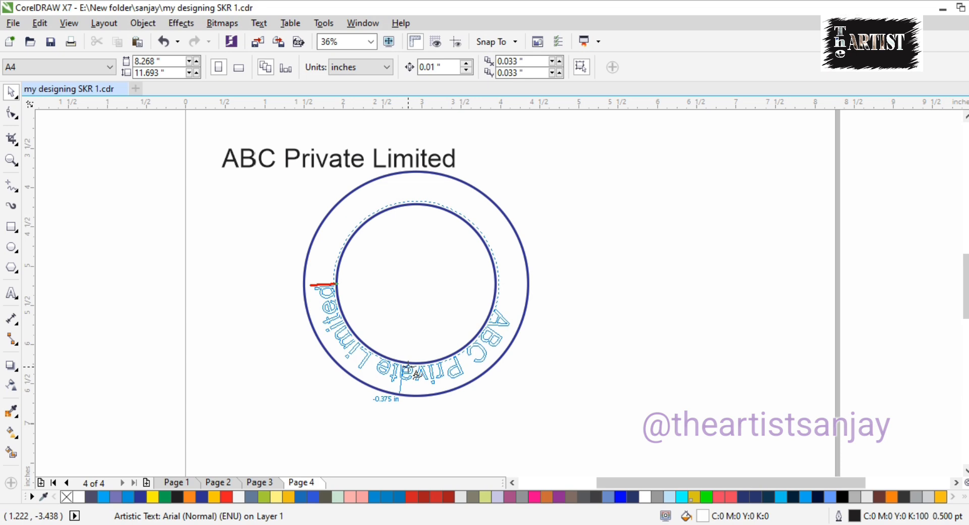
{"action": "left_click", "coordinate": [410, 364]}
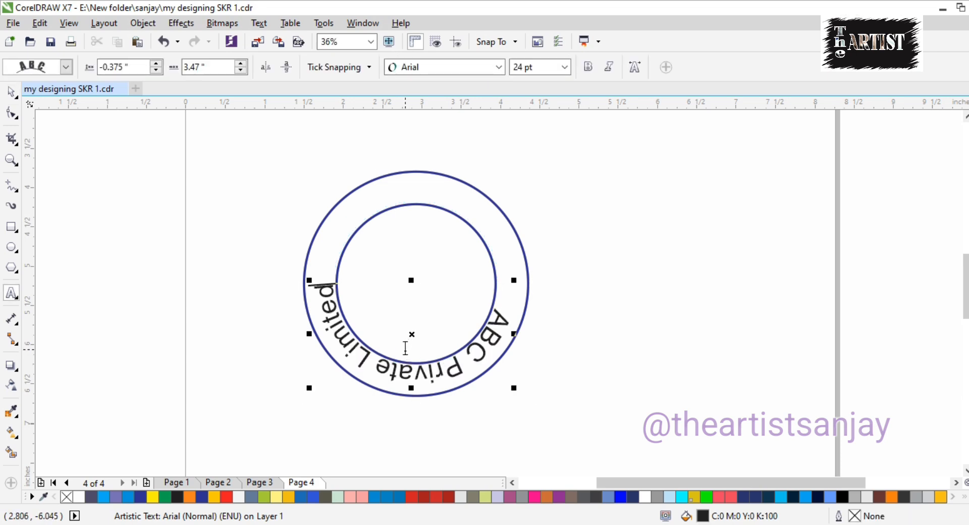
Colour the curved text's fill and outline blue (C100 M100 Y0 K0)
{"action": "key", "text": "ctrl+a"}
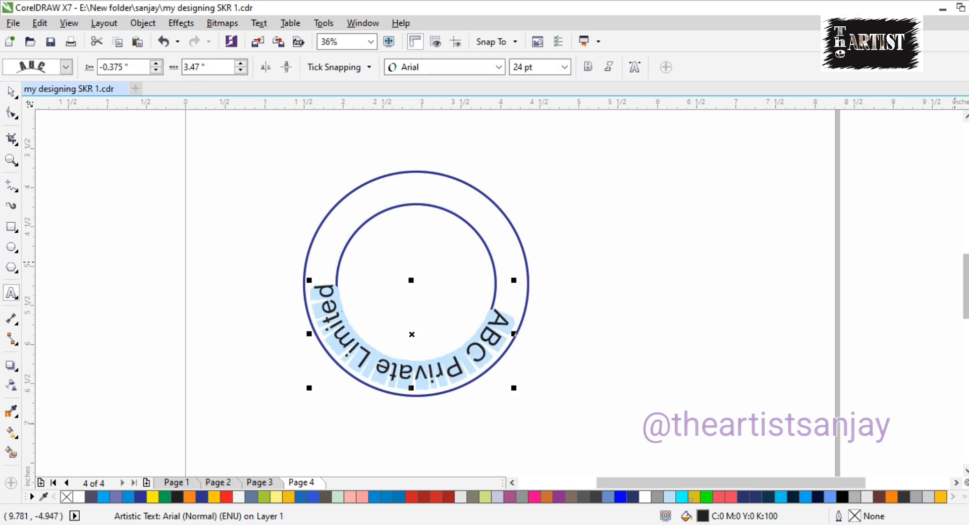
{"action": "key", "text": "ctrl+space"}
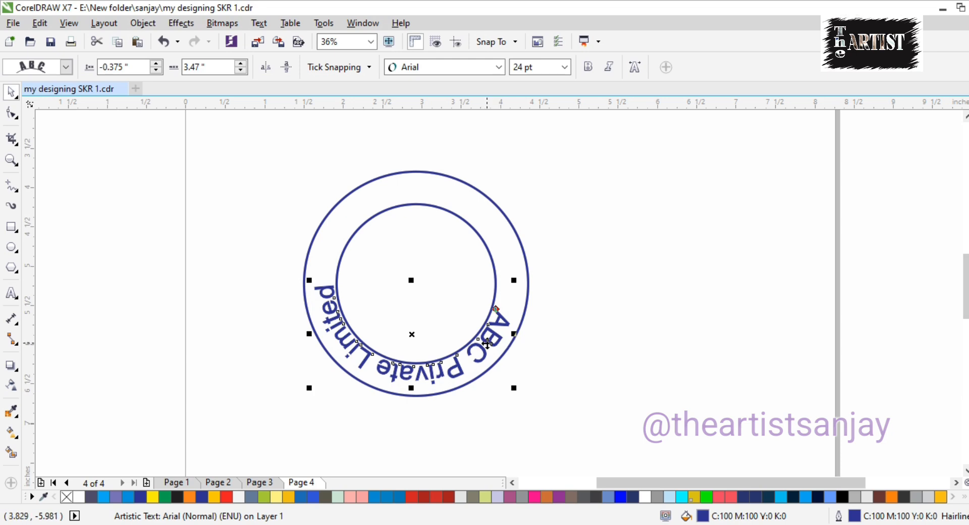
{"action": "left_click", "coordinate": [487, 353]}
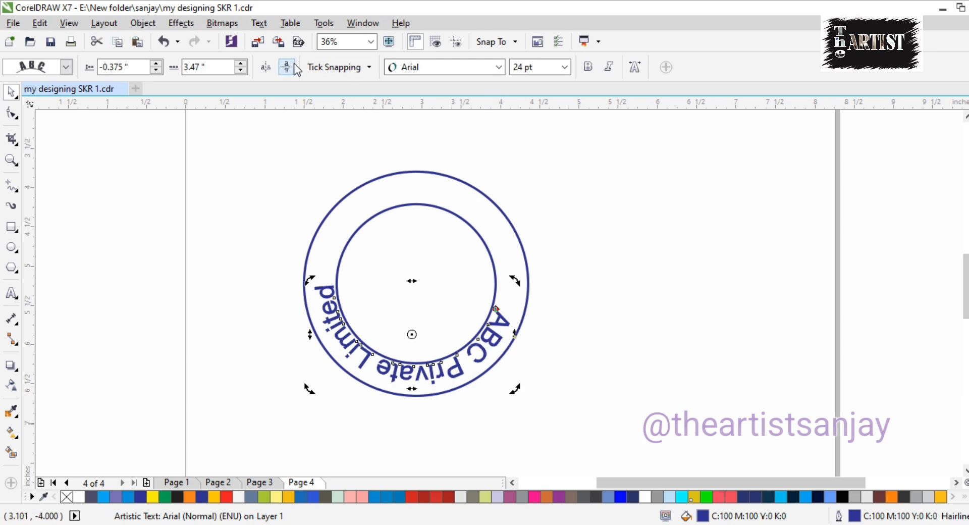
Mirror the curved text horizontally and vertically, and centre it in the lower part of the ring between the circles
{"action": "left_click", "coordinate": [268, 68]}
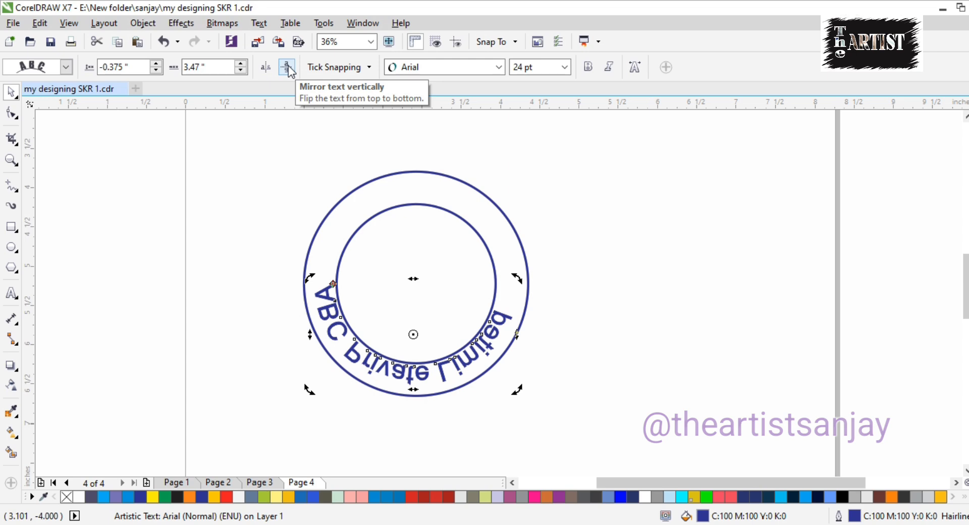
{"action": "left_click", "coordinate": [287, 67]}
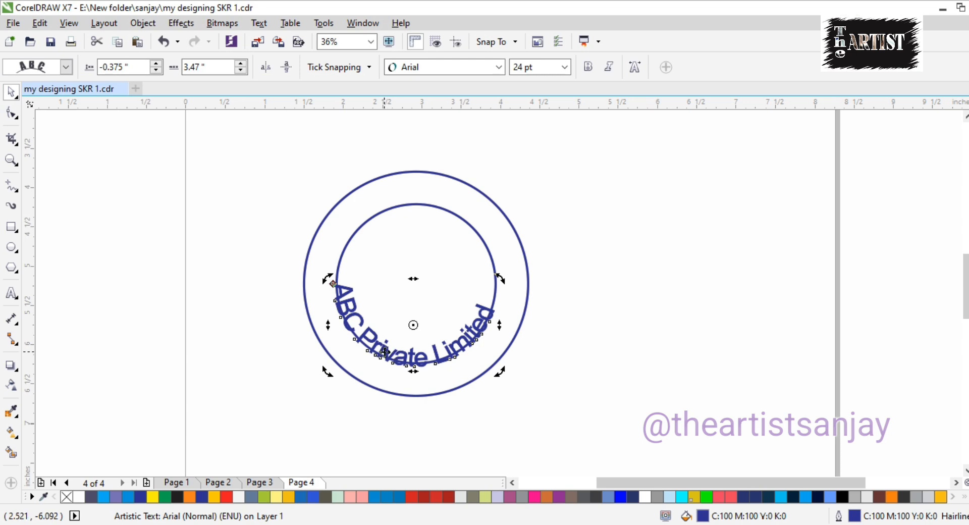
{"action": "mouse_move", "coordinate": [384, 352]}
{"action": "left_mouse_down"}
{"action": "mouse_move", "coordinate": [376, 371]}
{"action": "mouse_move", "coordinate": [393, 372]}
{"action": "left_mouse_up"}
{"action": "left_click", "coordinate": [205, 286]}
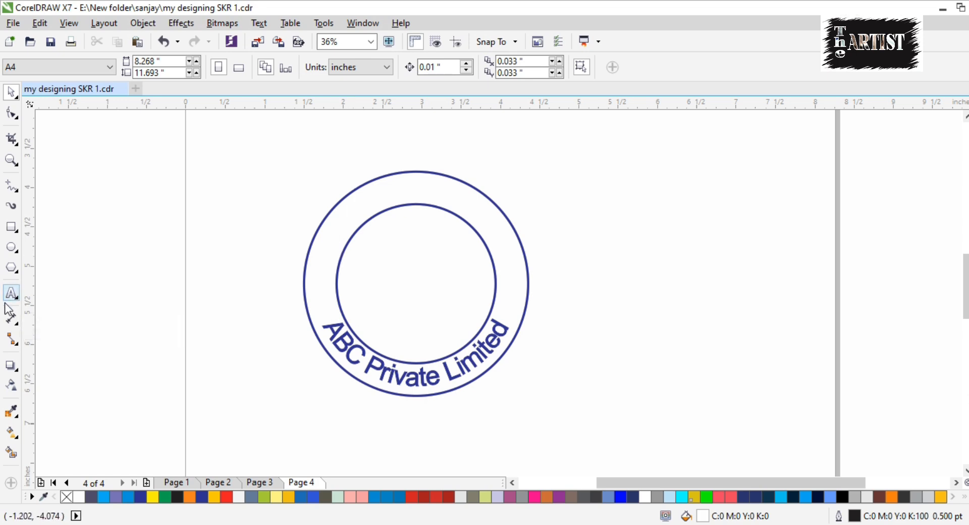
Draw a five-pointed star about 0.34 inches wide, filled and outlined blue (C100 M100 Y0 K0), in the left side of the ring
{"action": "left_click", "coordinate": [20, 237]}
{"action": "left_click", "coordinate": [12, 267]}
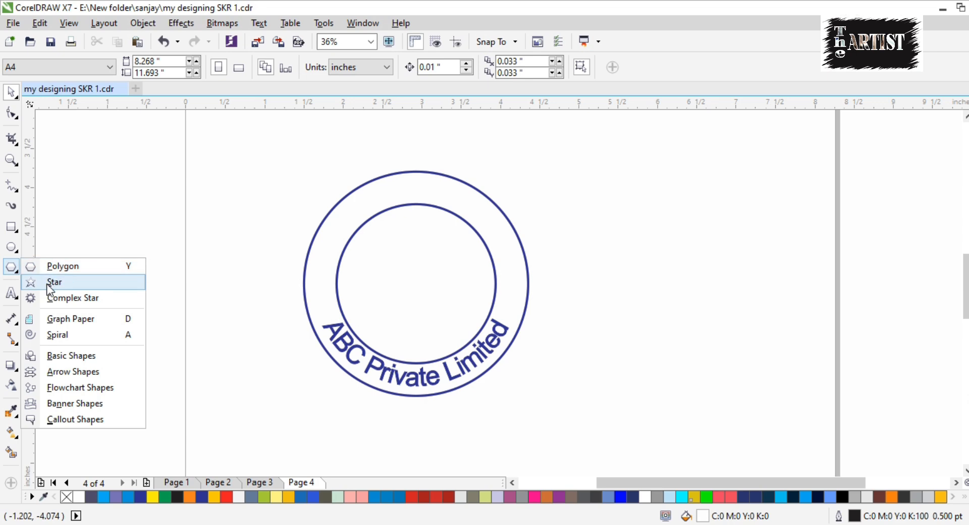
{"action": "key", "text": "Escape"}
{"action": "left_click_drag", "start_coordinate": [211, 268], "coordinate": [233, 298]}
{"action": "key", "text": "space"}
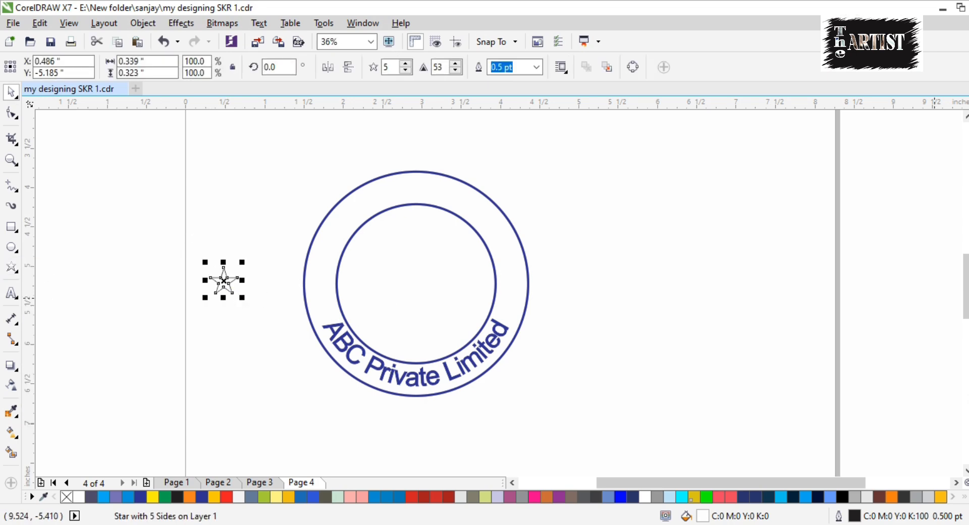
{"action": "left_click_drag", "start_coordinate": [227, 279], "coordinate": [321, 287]}
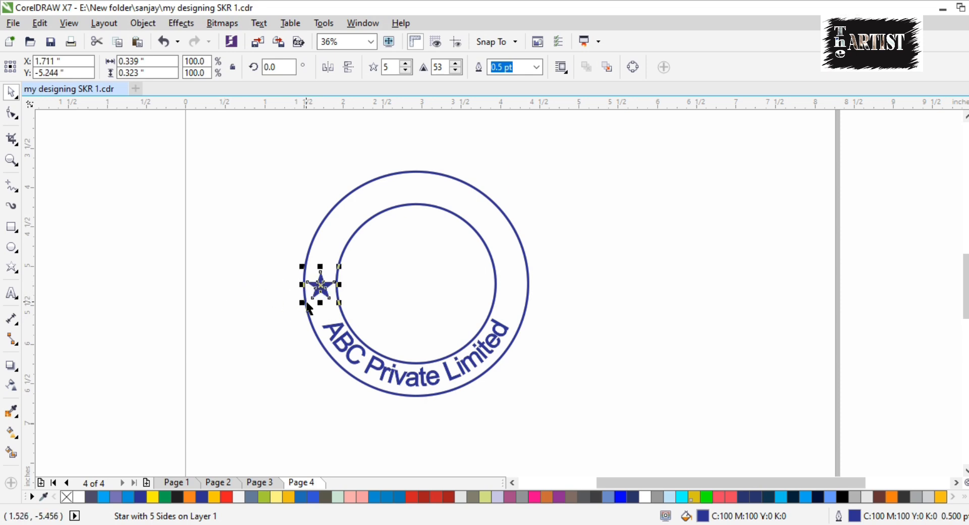
Duplicate the star and move the copy horizontally to the right side of the ring, opposite the first star
{"action": "key", "text": "KP_Add"}
{"action": "key", "text": "Right"}
{"action": "key", "text": "Right"}
{"action": "key", "text": "Right"}
{"action": "key", "text": "Right"}
{"action": "key", "text": "Right"}
{"action": "key", "text": "Right"}
{"action": "key", "text": "Right"}
{"action": "key", "text": "Right"}
{"action": "key", "text": "Right"}
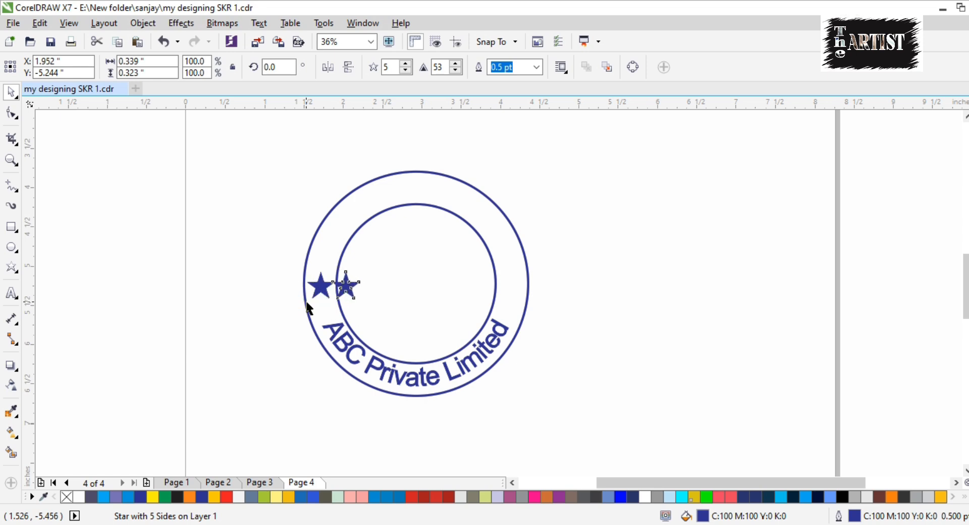
{"action": "key", "text": "Right"}
{"action": "key", "text": "Right"}
{"action": "key", "text": "Right"}
{"action": "key", "text": "Right"}
{"action": "key", "text": "Right"}
{"action": "key", "text": "Right"}
{"action": "key", "text": "Right"}
{"action": "key", "text": "Right"}
{"action": "key", "text": "Right"}
{"action": "key", "text": "Right"}
{"action": "key", "text": "Right"}
{"action": "key", "text": "Right"}
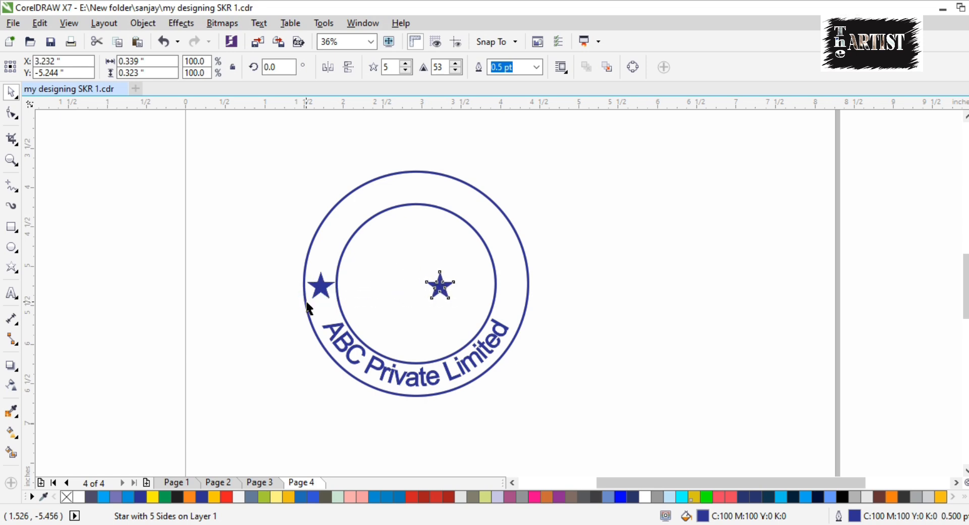
{"action": "key", "text": "Right"}
{"action": "key", "text": "Right"}
{"action": "key", "text": "Right"}
{"action": "key", "text": "Right"}
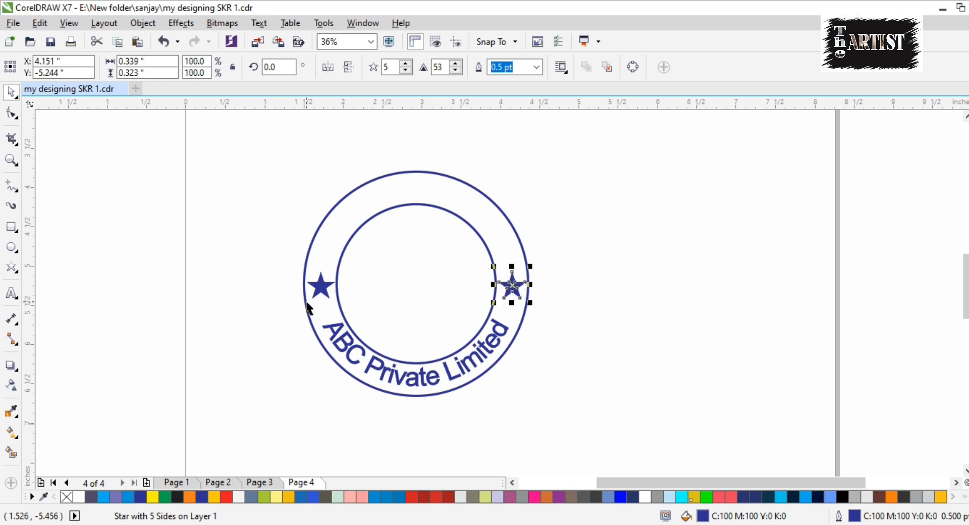
Add the artistic text "ABC, Uttar Pradesh" outside the stamp, level with the top of the outer circle
{"action": "left_click", "coordinate": [18, 292]}
{"action": "left_click", "coordinate": [105, 172]}
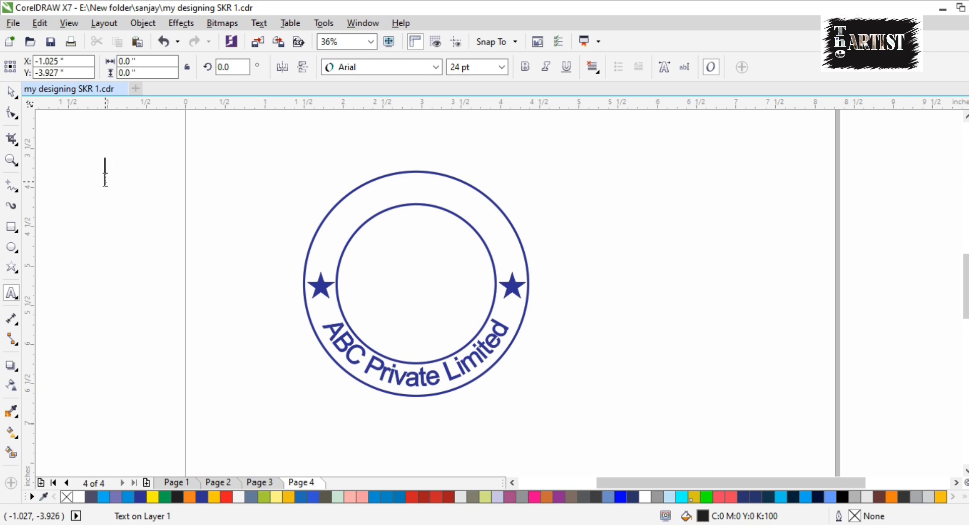
{"action": "type", "text": "AB"}
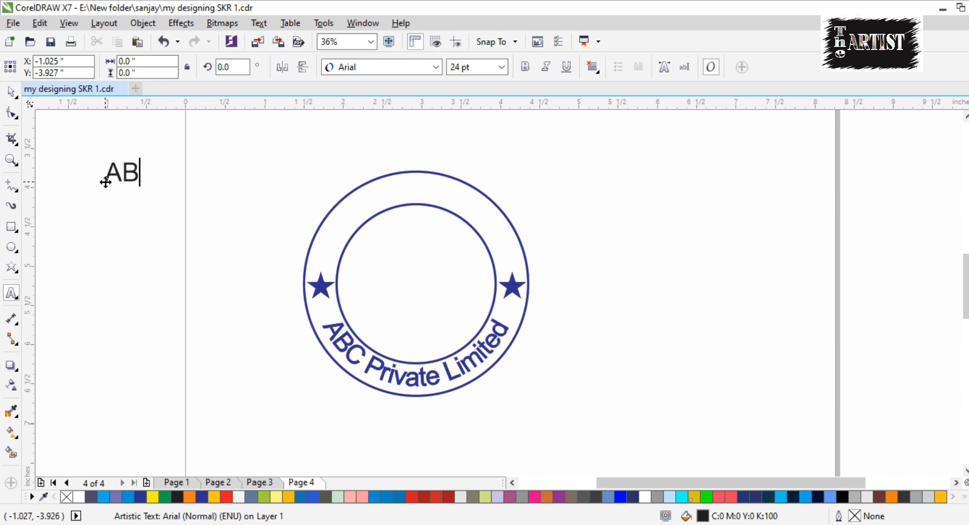
{"action": "type", "text": "C, Uttar Pradesh"}
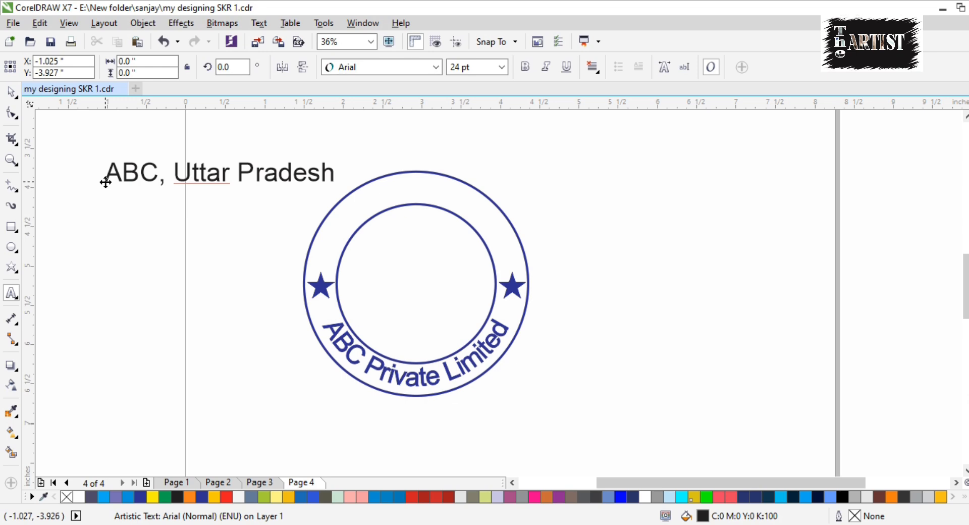
{"action": "key", "text": "ctrl+space"}
Fit the "ABC, Uttar Pradesh" text along the top of the inner circle and centre it between the two circles
{"action": "left_click", "coordinate": [259, 23]}
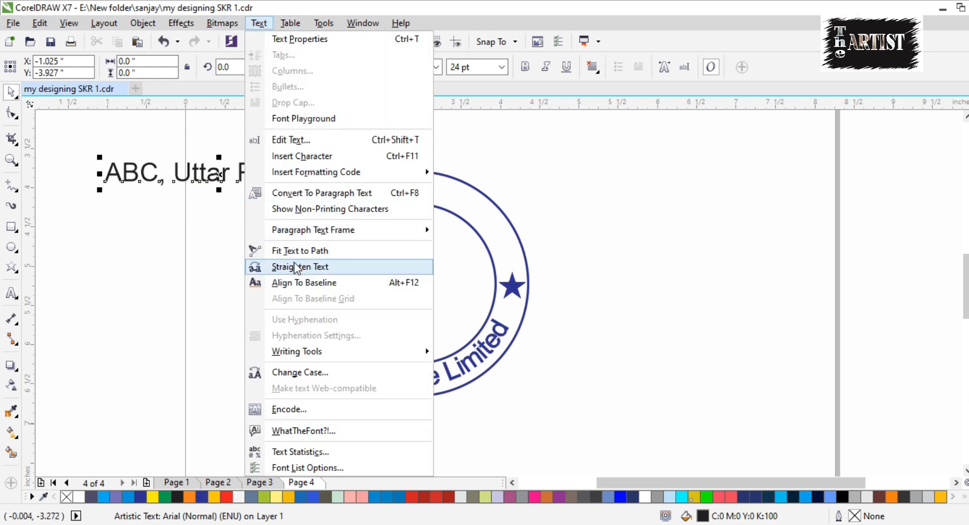
{"action": "left_click", "coordinate": [299, 251]}
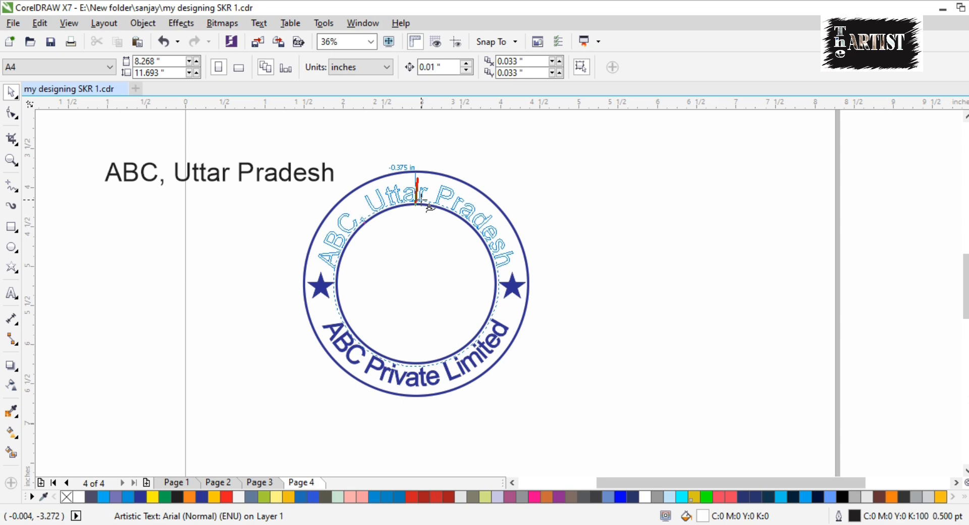
{"action": "left_click", "coordinate": [428, 205]}
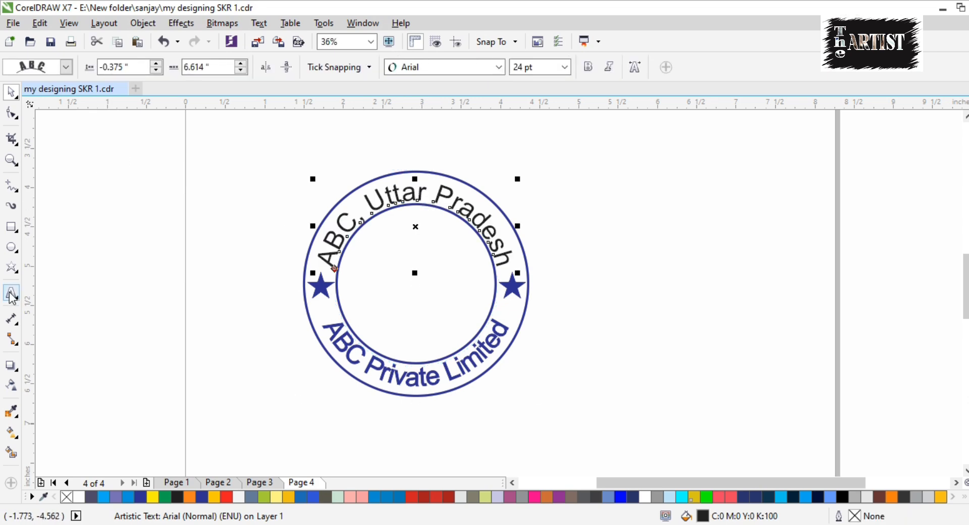
{"action": "scroll", "coordinate": [414, 203], "scroll_direction": "up", "scroll_amount": 3}
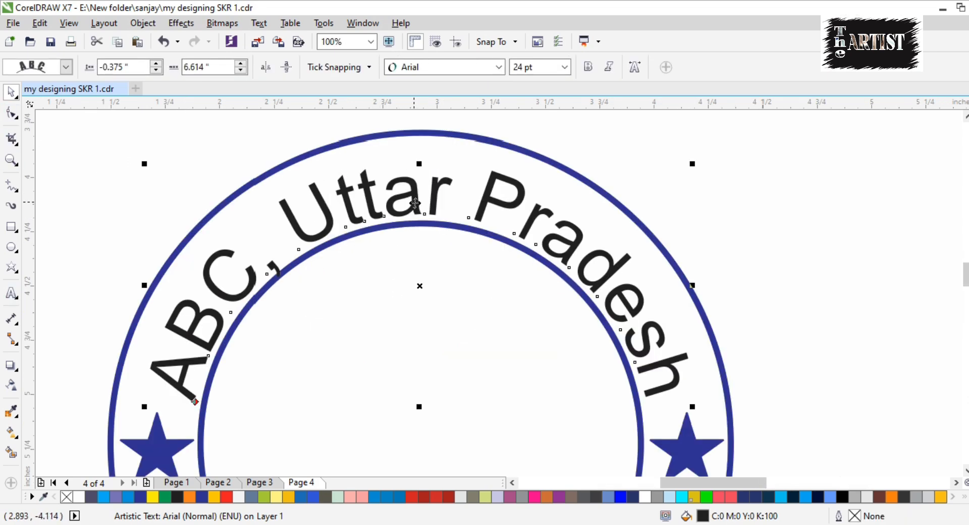
{"action": "left_click_drag", "start_coordinate": [418, 204], "coordinate": [415, 199]}
Colour the fill and outline of the whole "ABC, Uttar Pradesh" text blue (C100 M100 Y0 K0)
{"action": "key", "text": "F8"}
{"action": "left_click", "coordinate": [424, 201]}
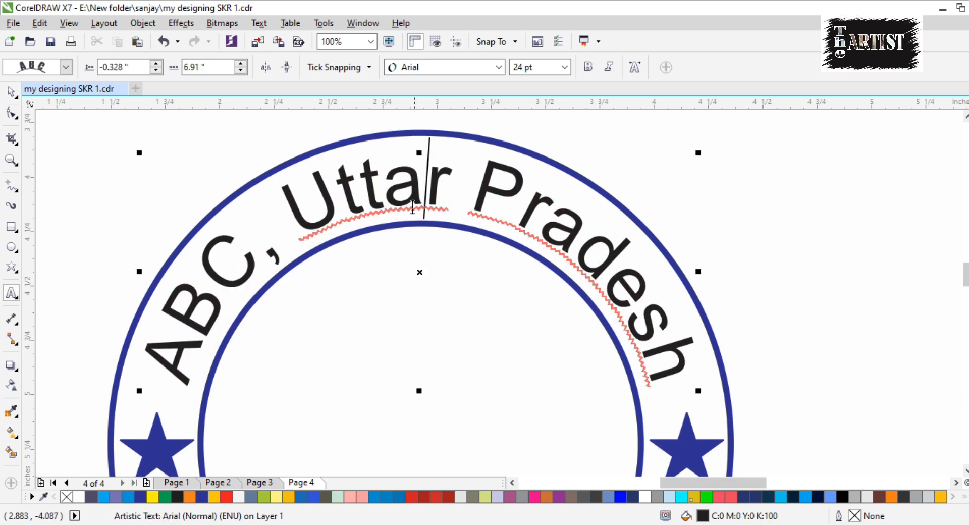
{"action": "key", "text": "ctrl+a"}
{"action": "left_click", "coordinate": [202, 497]}
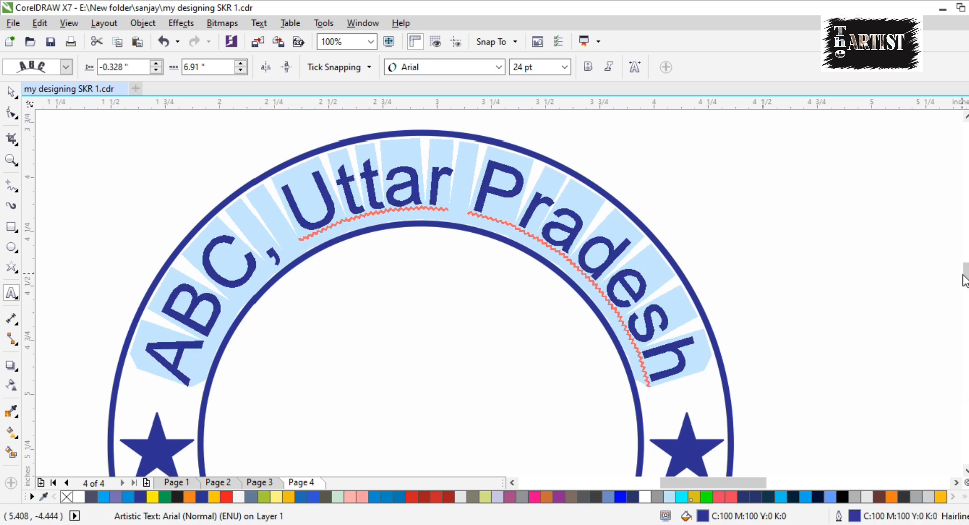
{"action": "key", "text": "Escape"}
{"action": "scroll", "coordinate": [775, 251], "scroll_direction": "down", "scroll_amount": 4}
{"action": "key", "text": "space"}
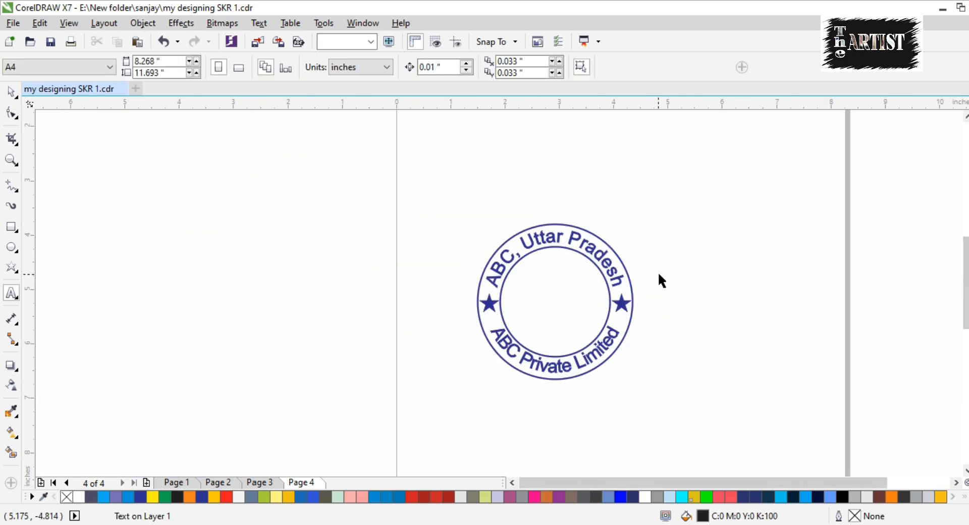
{"action": "scroll", "coordinate": [659, 272], "scroll_direction": "up", "scroll_amount": 2}
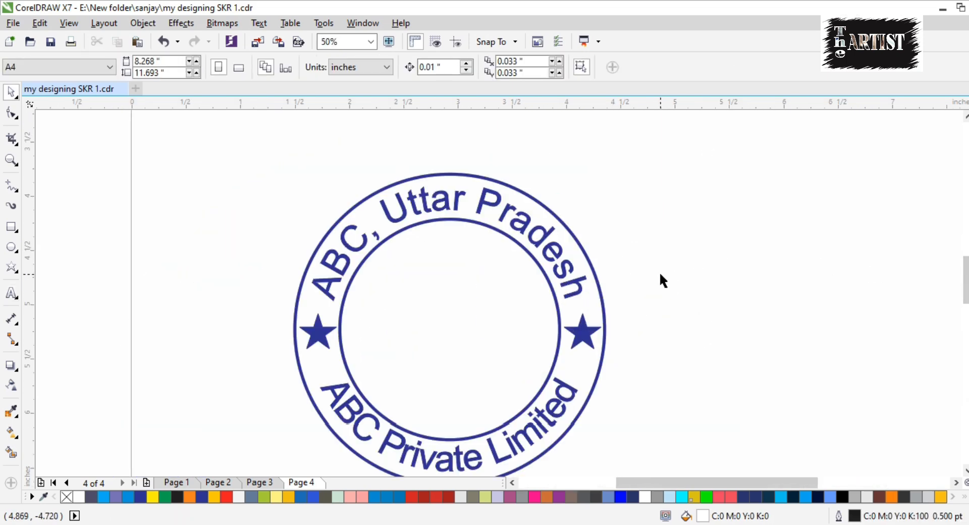
{"action": "left_click", "coordinate": [458, 288]}
{"action": "key", "text": "space"}
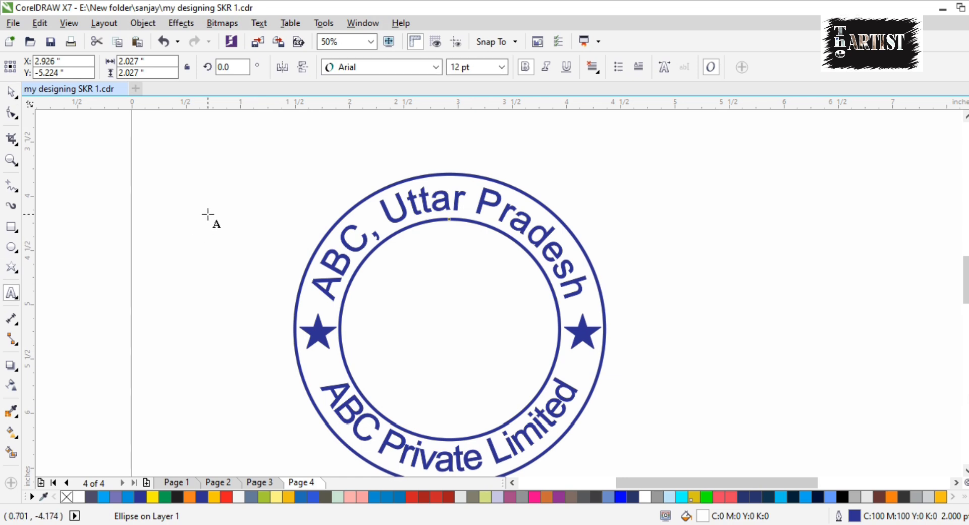
{"action": "key", "text": "h"}
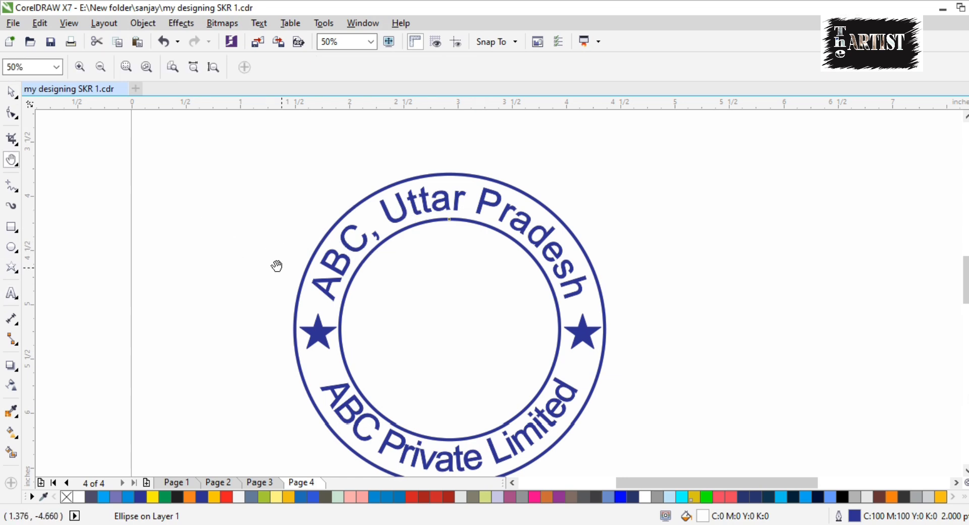
{"action": "left_click_drag", "start_coordinate": [276, 265], "coordinate": [252, 241]}
{"action": "left_click_drag", "start_coordinate": [267, 281], "coordinate": [269, 288]}
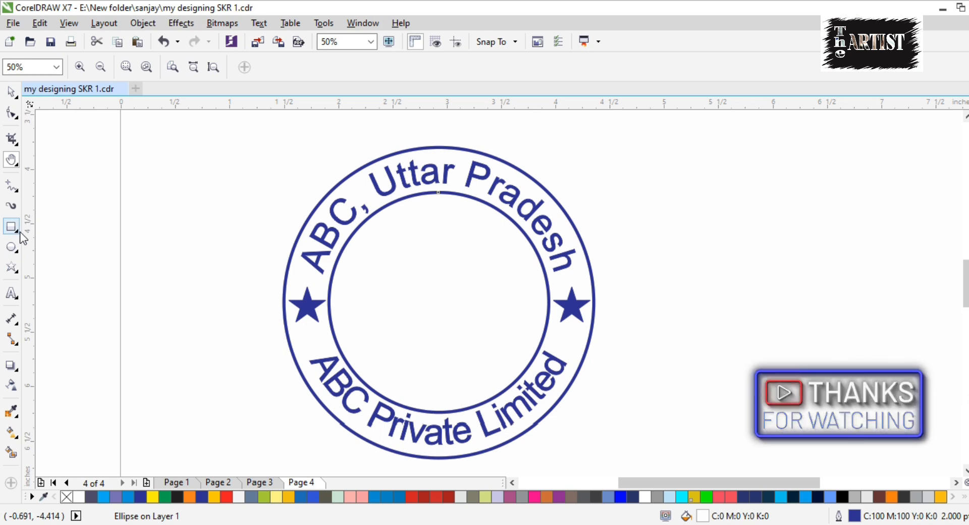
Add the artistic text "put logo in the middle of the circle", starting to the left of the stamp
{"action": "left_click", "coordinate": [12, 319]}
{"action": "left_click", "coordinate": [11, 293]}
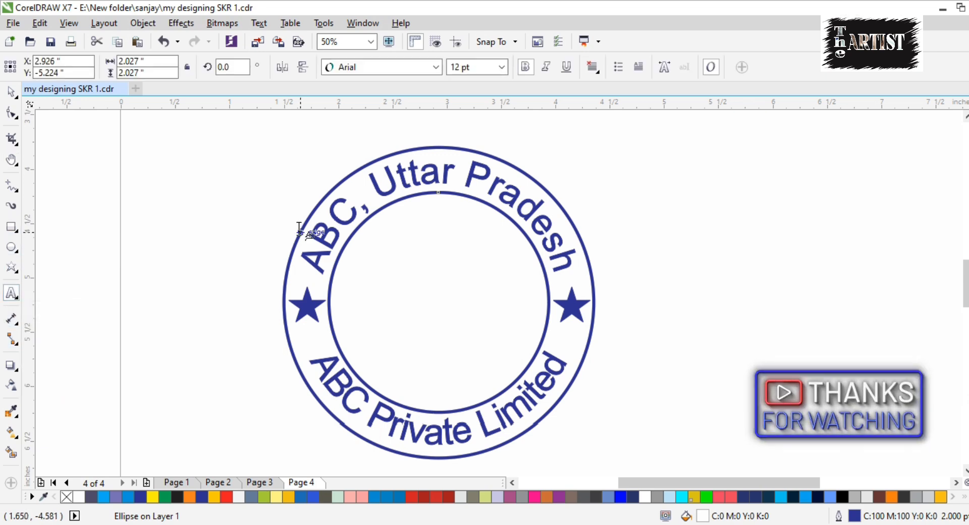
{"action": "left_click", "coordinate": [158, 207]}
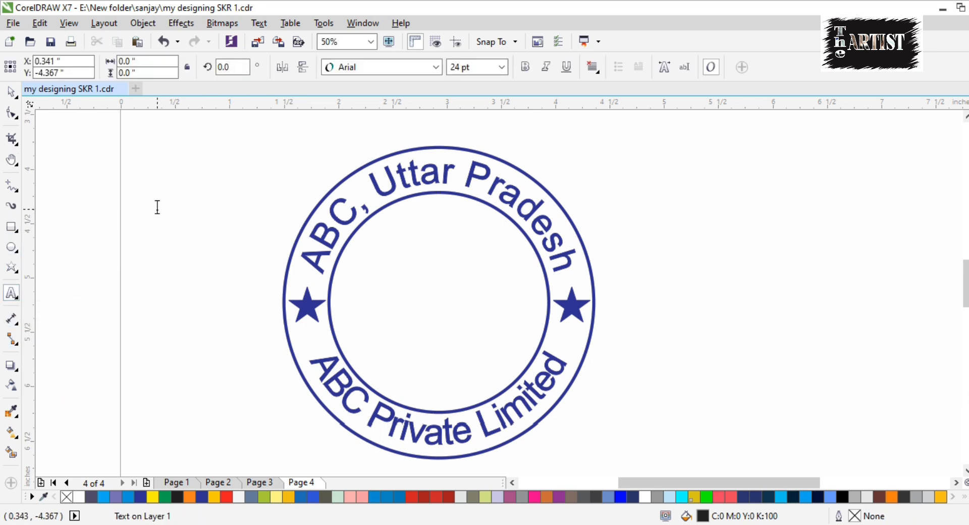
{"action": "type", "text": "press"}
{"action": "key", "text": "BackSpace"}
{"action": "key", "text": "BackSpace"}
{"action": "key", "text": "BackSpace"}
{"action": "key", "text": "BackSpace"}
{"action": "type", "text": "ut l"}
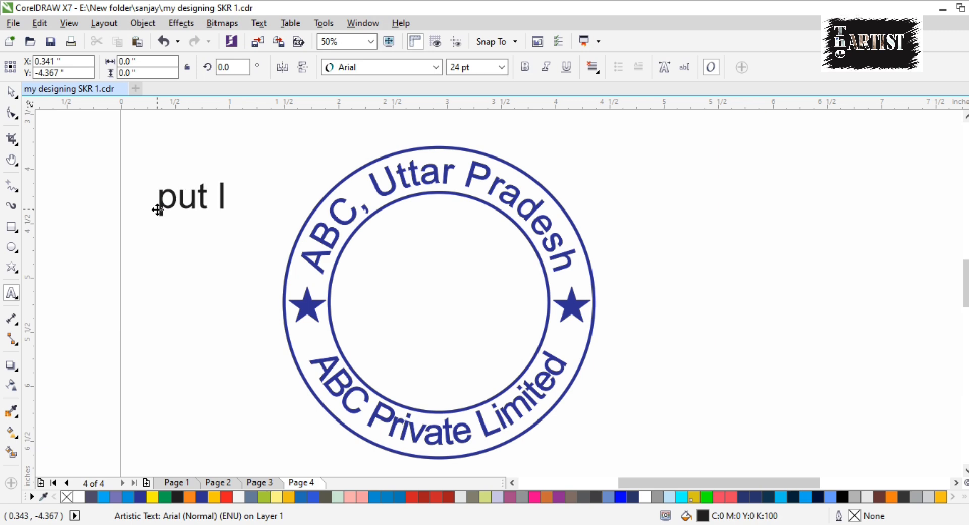
{"action": "type", "text": "ogo in the mid"}
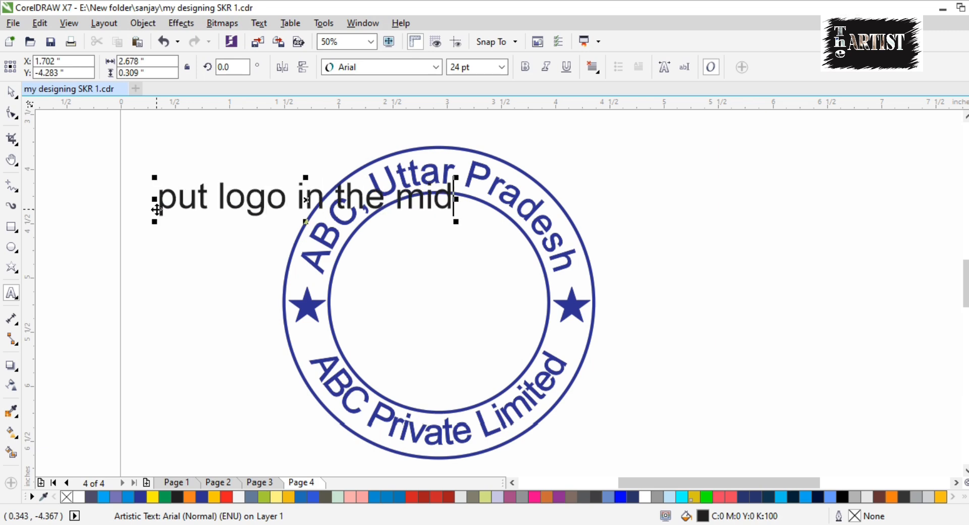
{"action": "type", "text": "dle of the circle"}
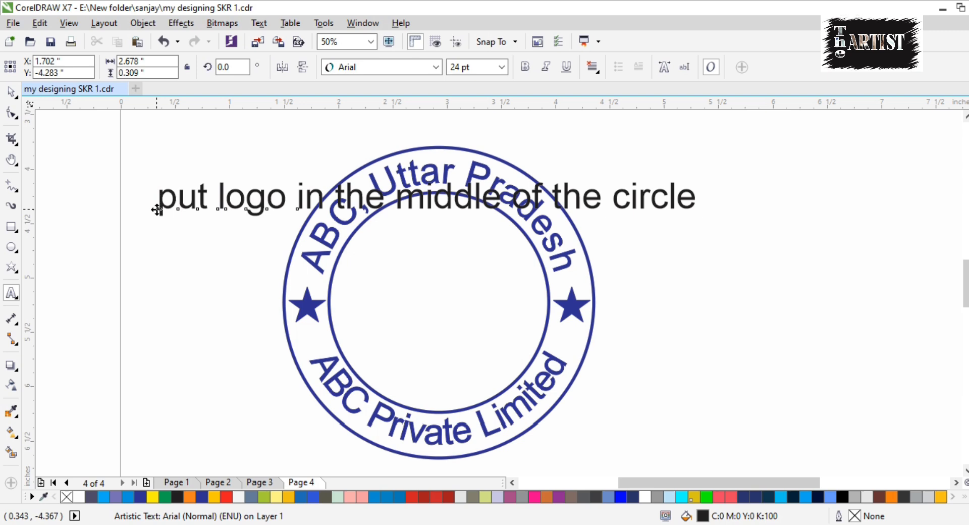
{"action": "key", "text": "ctrl+space"}
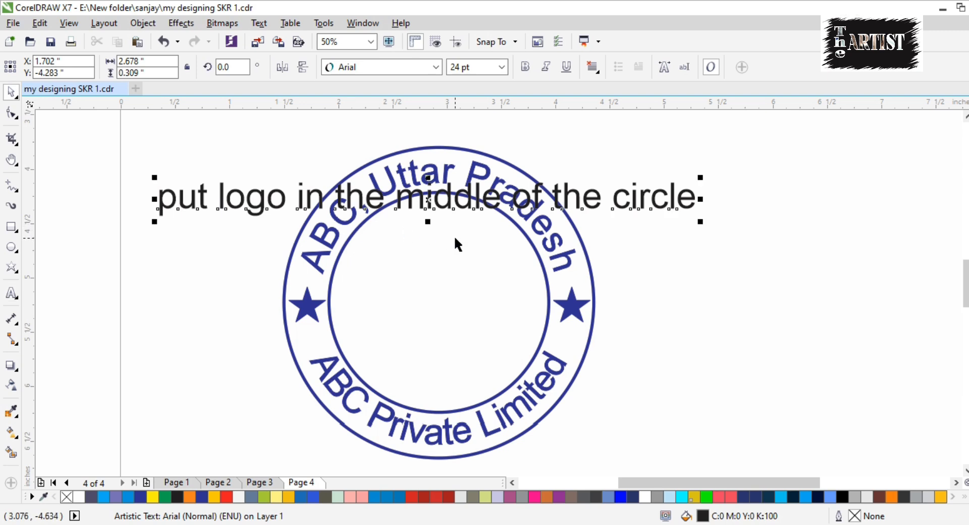
Move the "put logo in the middle of the circle" text up to just above the outer circle
{"action": "scroll", "coordinate": [456, 236], "scroll_direction": "down", "scroll_amount": 2}
{"action": "left_click_drag", "start_coordinate": [492, 220], "coordinate": [493, 188]}
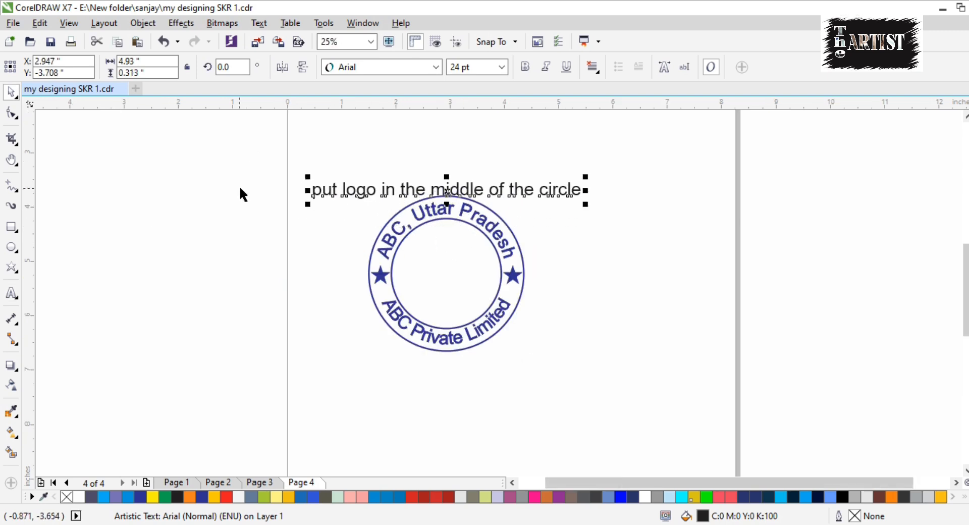
{"action": "key", "text": "z"}
{"action": "left_click_drag", "start_coordinate": [284, 145], "coordinate": [622, 379]}
{"action": "key", "text": "space"}
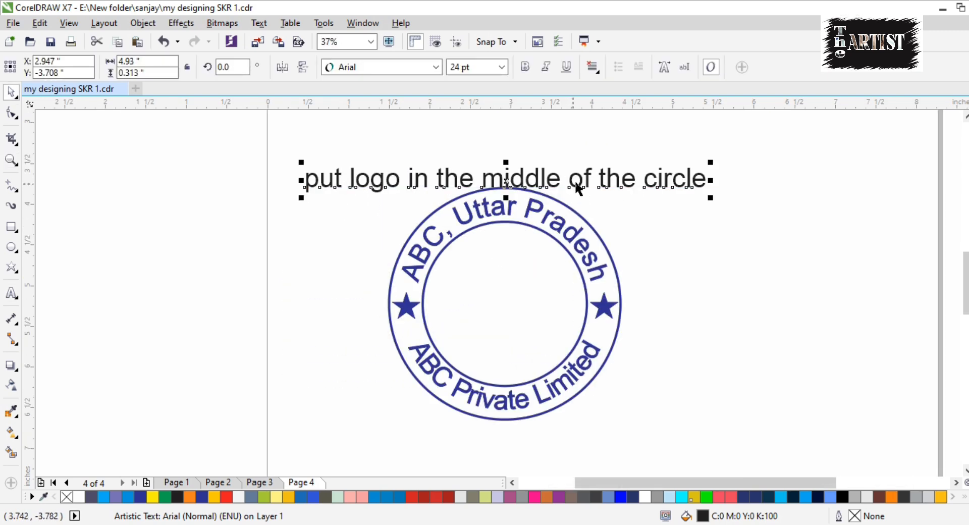
{"action": "left_click", "coordinate": [579, 185]}
{"action": "left_click_drag", "start_coordinate": [579, 185], "coordinate": [583, 178]}
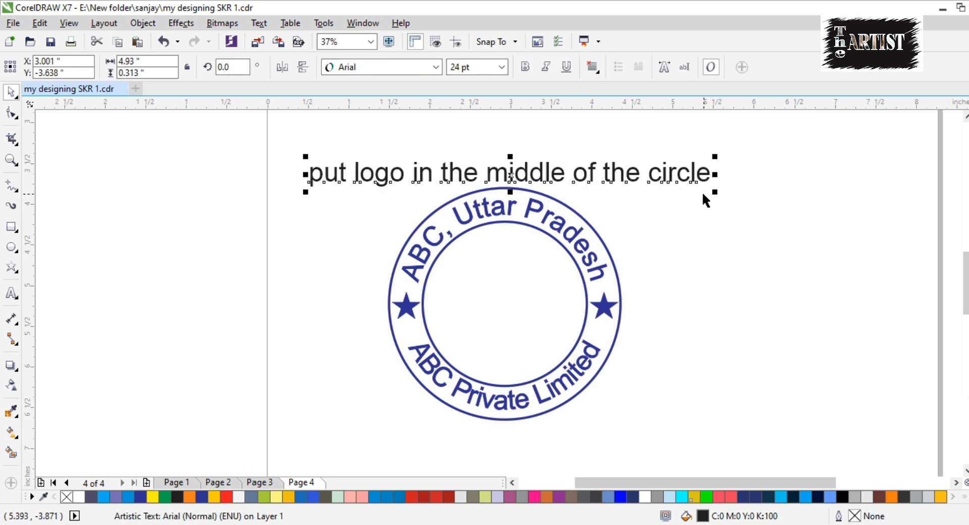
Break the logo note into three lines: "put logo in the", "middle of" and "the circle"
{"action": "key", "text": "z"}
{"action": "left_click", "coordinate": [12, 293]}
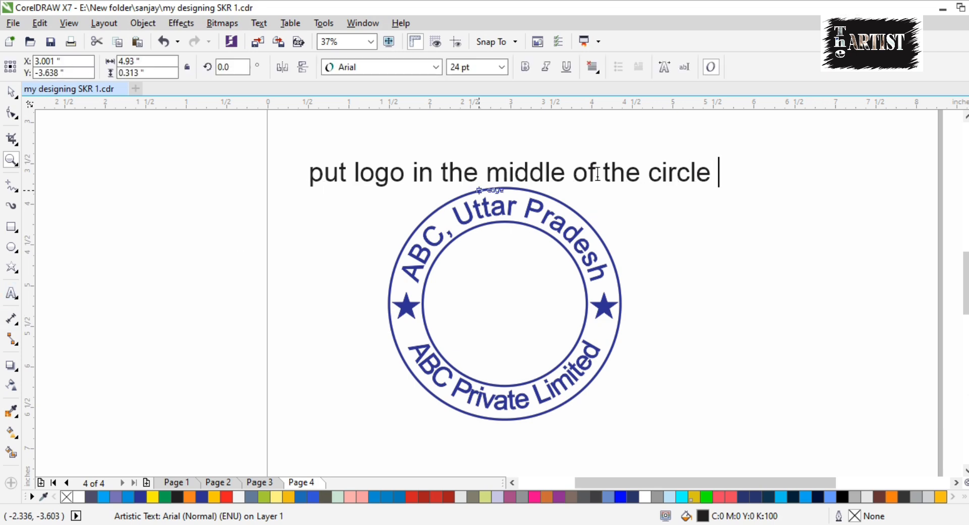
{"action": "left_click", "coordinate": [589, 173]}
{"action": "left_click", "coordinate": [587, 177]}
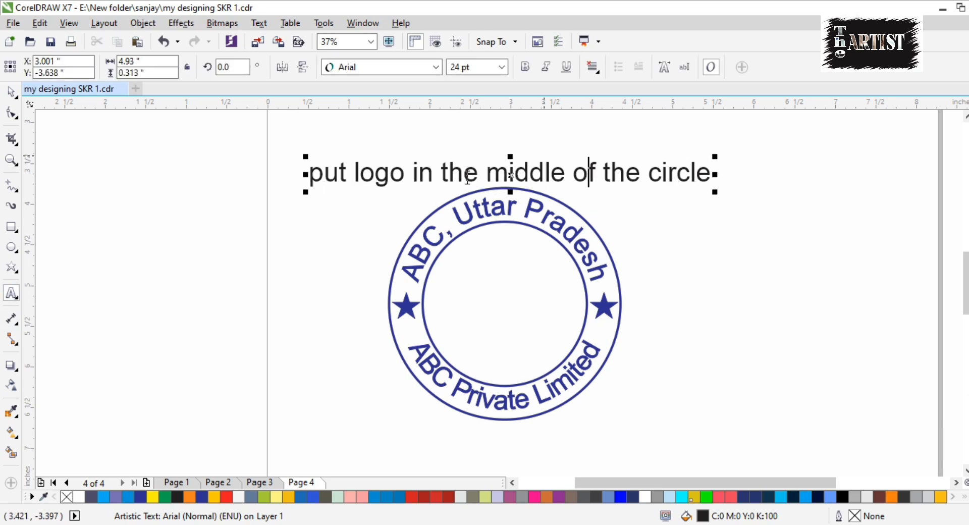
{"action": "left_click", "coordinate": [484, 175]}
{"action": "key", "text": "Return"}
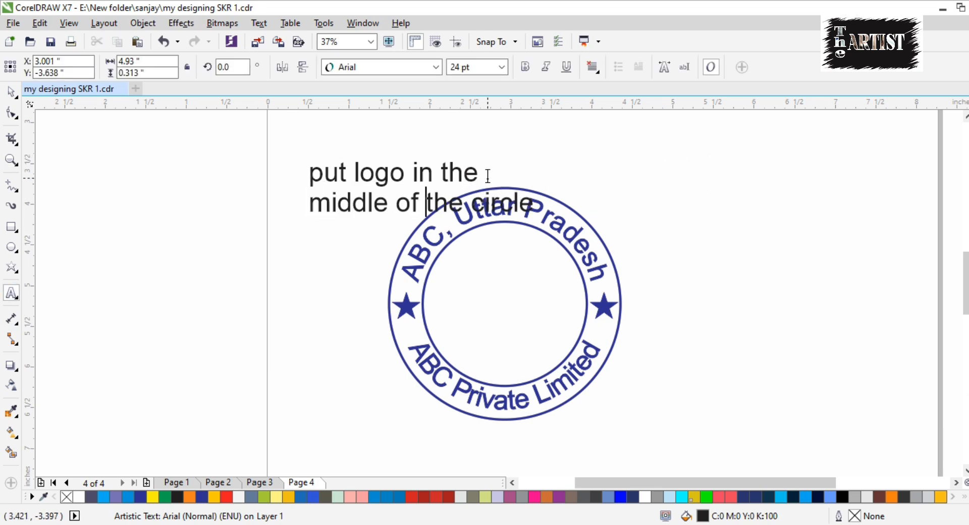
{"action": "key", "text": "Return"}
{"action": "key", "text": "ctrl+space"}
Set the logo note's text alignment to Center and centre the note horizontally and vertically on the inner circle
{"action": "left_click", "coordinate": [594, 67]}
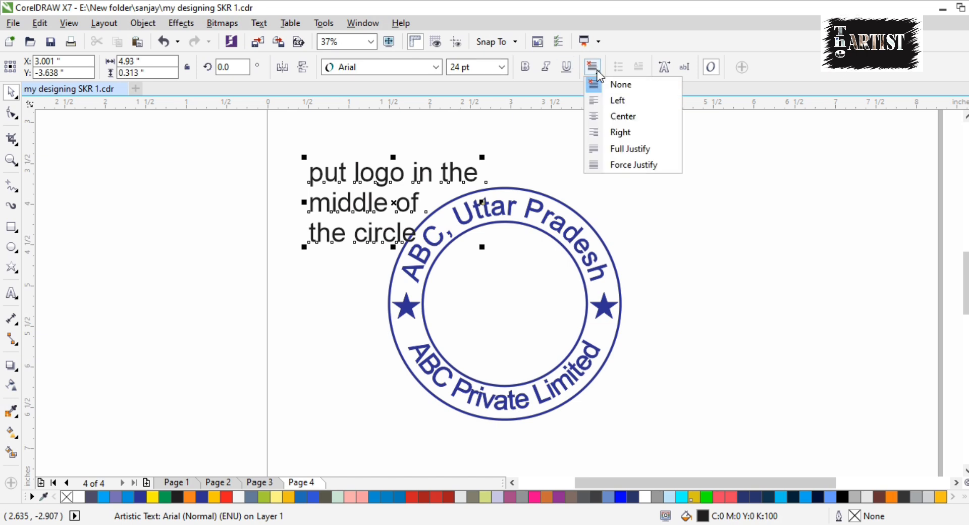
{"action": "left_click", "coordinate": [619, 117]}
{"action": "left_click", "coordinate": [504, 292], "text": "shift"}
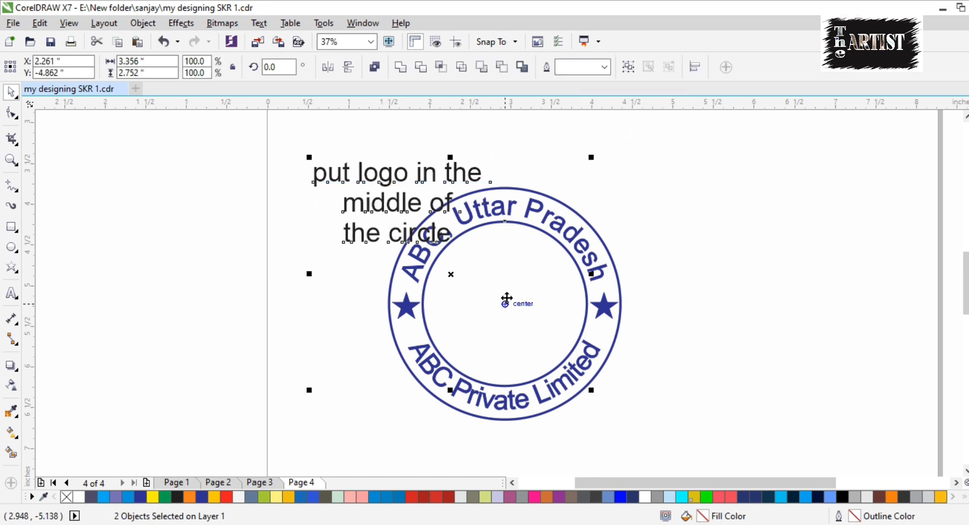
{"action": "key", "text": "e"}
{"action": "key", "text": "c"}
{"action": "left_click", "coordinate": [655, 271]}
{"action": "left_click", "coordinate": [565, 284]}
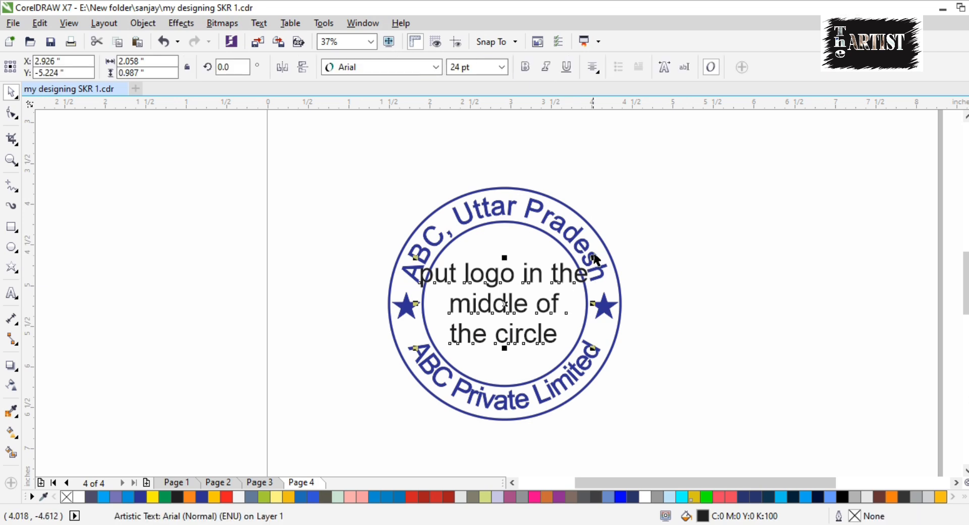
Scale the logo note down to fit inside the inner circle and colour it the same blue as the stamp
{"action": "left_click_drag", "start_coordinate": [591, 256], "coordinate": [570, 268]}
{"action": "left_click", "coordinate": [742, 314]}
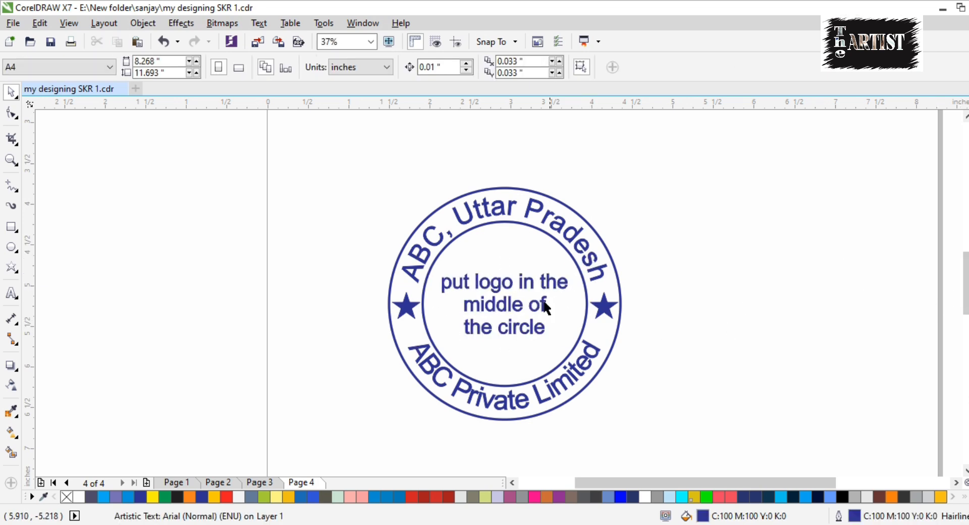
{"action": "key", "text": "z"}
{"action": "left_click_drag", "start_coordinate": [335, 174], "coordinate": [654, 425]}
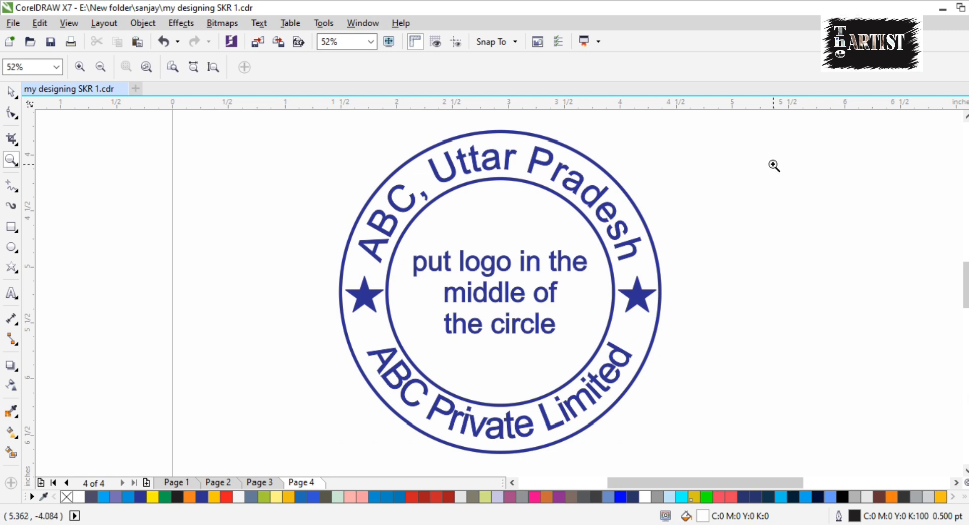
{"action": "scroll", "coordinate": [584, 260], "scroll_direction": "down", "scroll_amount": 1}
{"action": "key", "text": "space"}
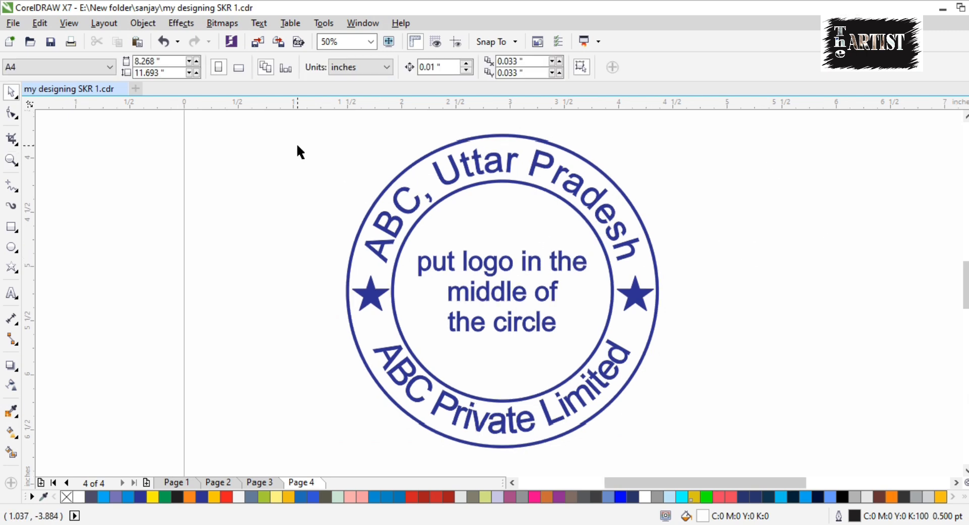
{"action": "left_click_drag", "start_coordinate": [279, 126], "coordinate": [699, 449]}
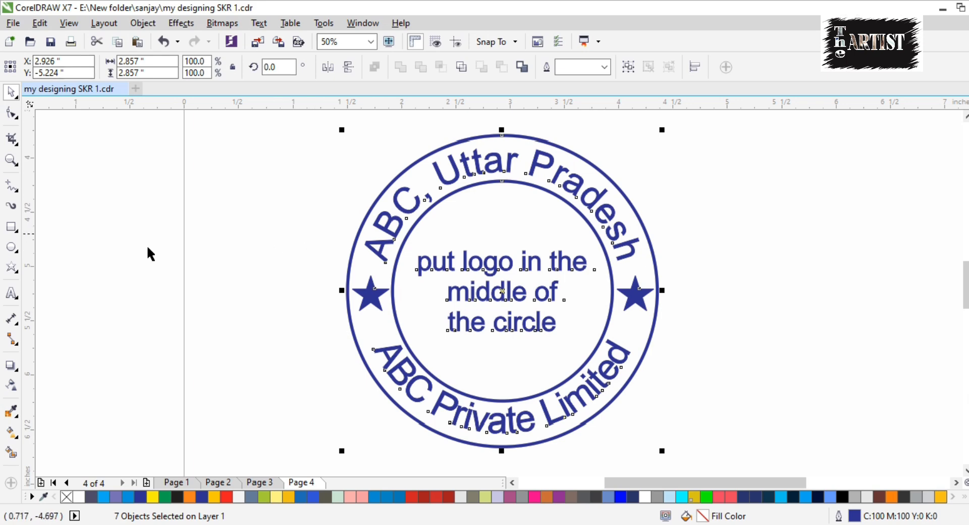
{"action": "left_click", "coordinate": [165, 251]}
{"action": "key", "text": "space"}
{"action": "scroll", "coordinate": [91, 262], "scroll_direction": "up", "scroll_amount": 2}
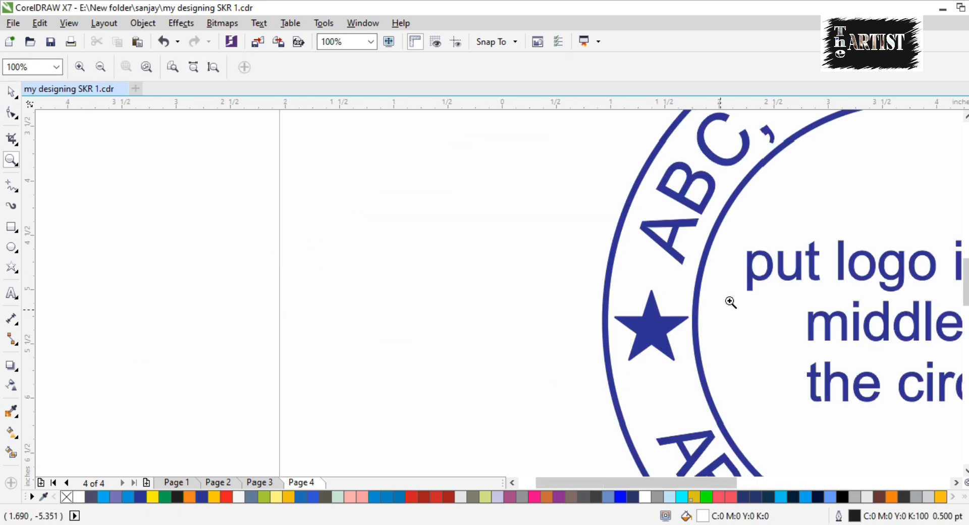
{"action": "scroll", "coordinate": [731, 302], "scroll_direction": "down", "scroll_amount": 4}
{"action": "scroll", "coordinate": [736, 306], "scroll_direction": "up", "scroll_amount": 2}
{"action": "key", "text": "h"}
{"action": "left_click_drag", "start_coordinate": [755, 305], "coordinate": [377, 314]}
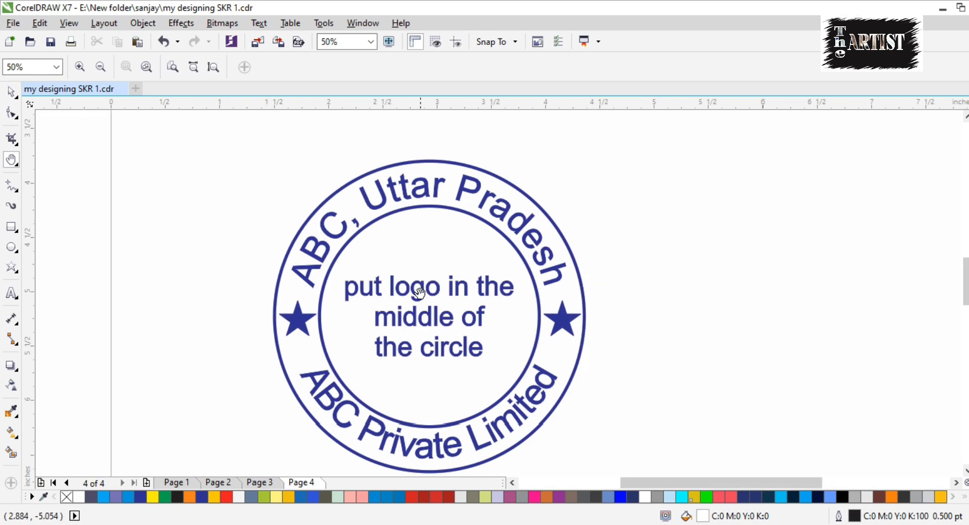
{"action": "key", "text": "space"}
Add the artistic text "press control + E" above the stamp and delete it again
{"action": "left_click", "coordinate": [12, 293]}
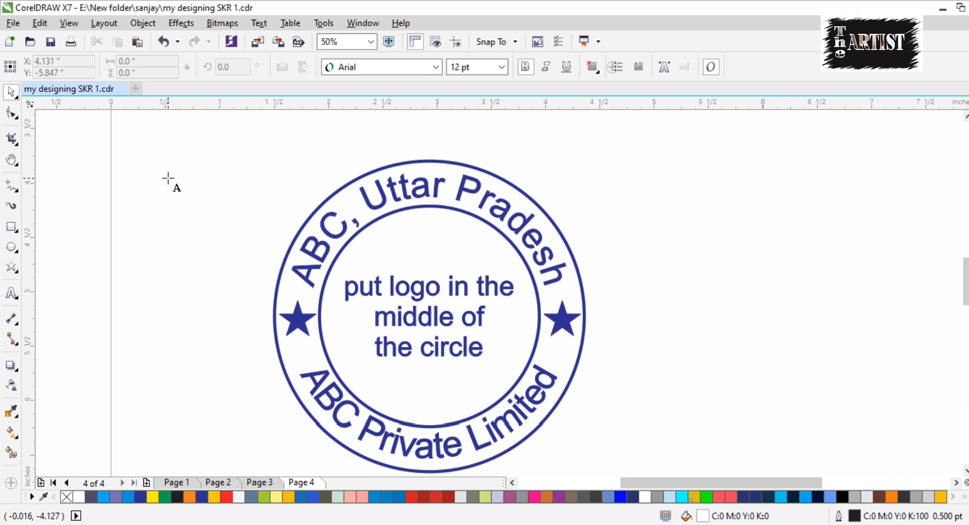
{"action": "left_click", "coordinate": [181, 145]}
{"action": "type", "text": "press control + e"}
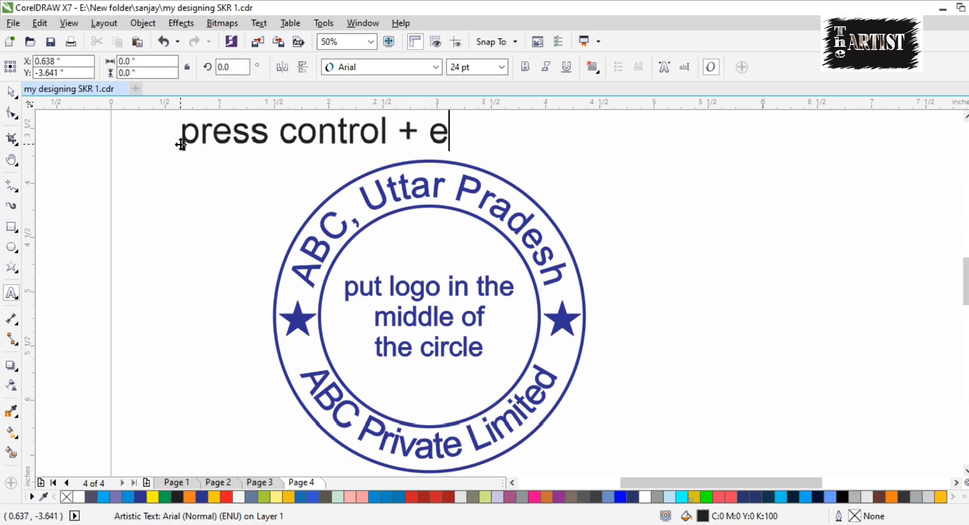
{"action": "key", "text": "BackSpace"}
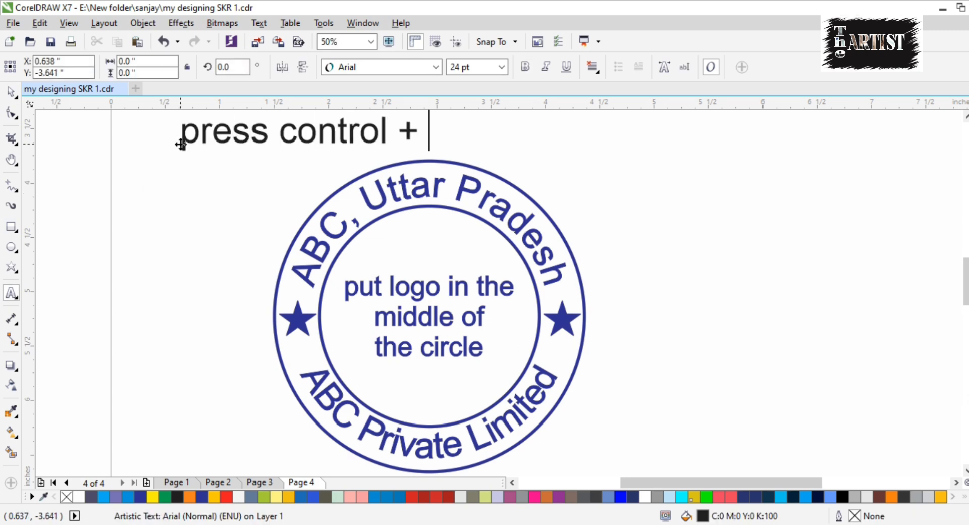
{"action": "type", "text": "E"}
{"action": "key", "text": "ctrl+space"}
{"action": "key", "text": "Delete"}
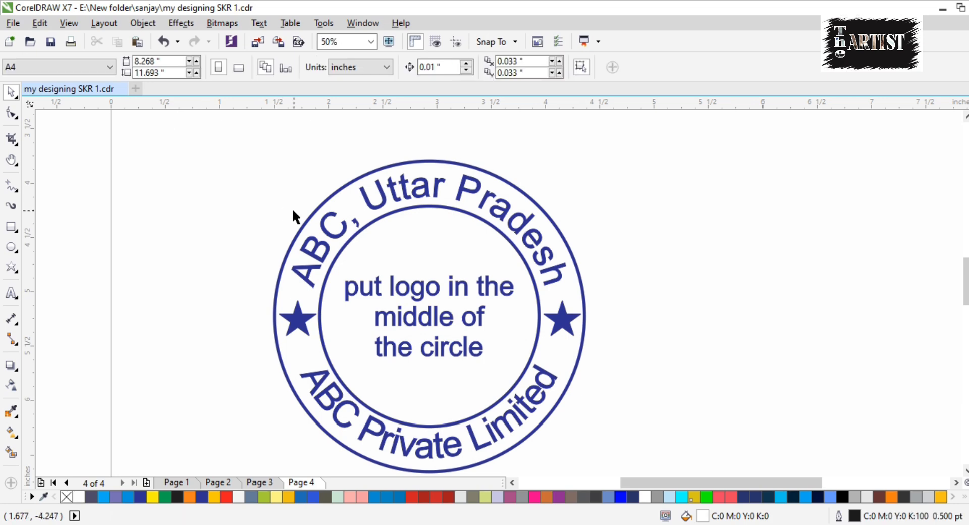
Select the whole stamp and start exporting it to the Desktop as the JPG file "my designing SKR 1"
{"action": "left_click_drag", "start_coordinate": [221, 164], "coordinate": [601, 449]}
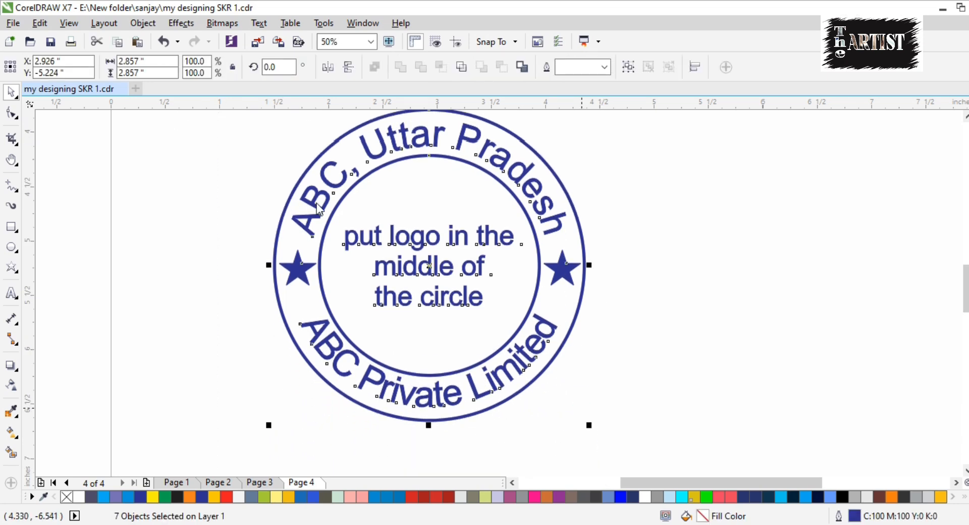
{"action": "key", "text": "ctrl+e"}
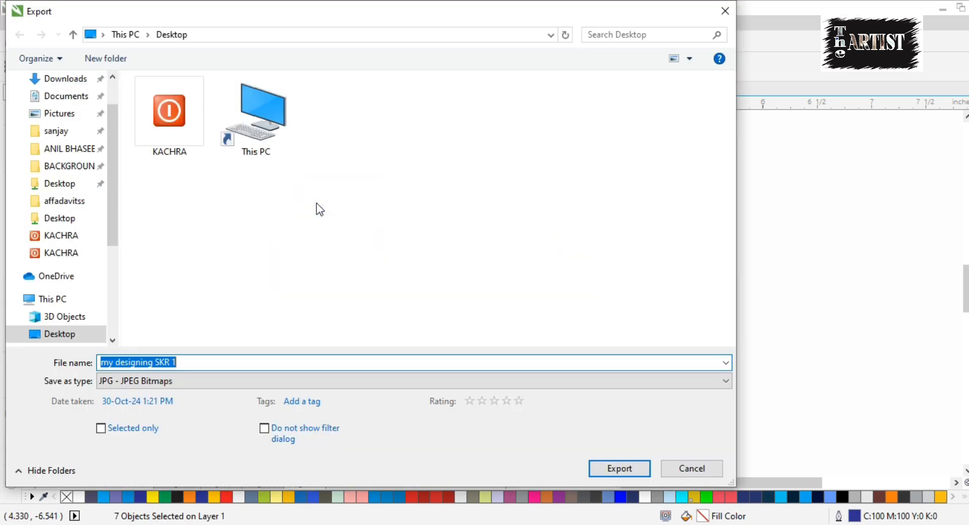
{"action": "scroll", "coordinate": [69, 84], "scroll_direction": "up", "scroll_amount": 2}
{"action": "left_click", "coordinate": [56, 103]}
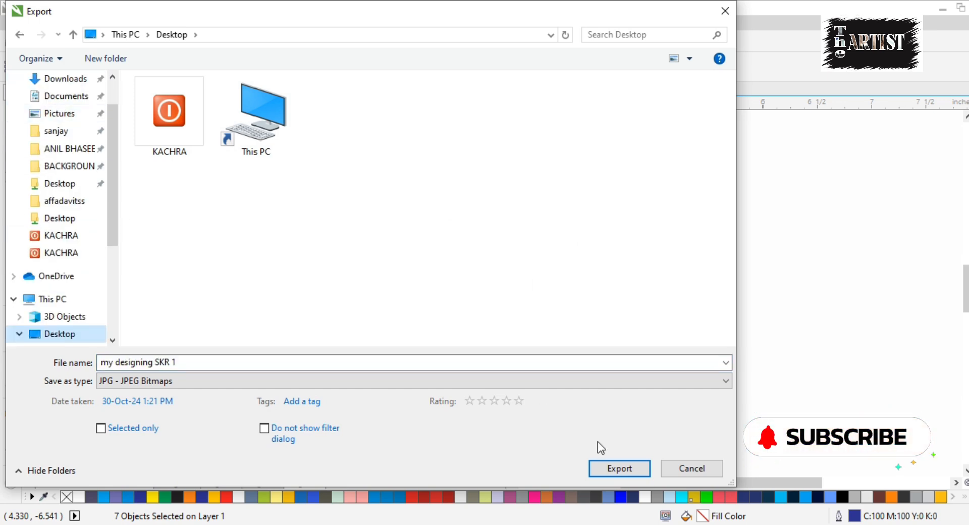
{"action": "left_click", "coordinate": [611, 470]}
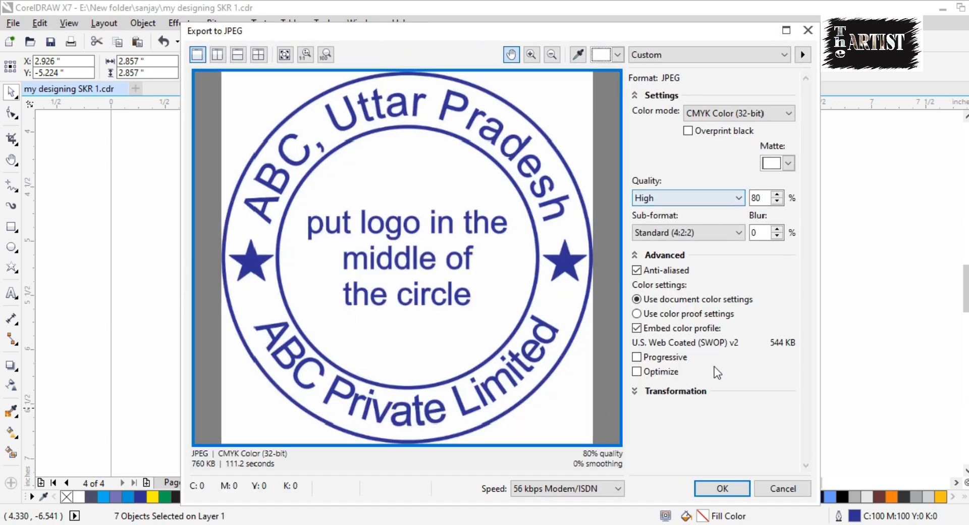
Set the JPEG export resolution to 500 and complete the export
{"action": "left_click", "coordinate": [656, 392]}
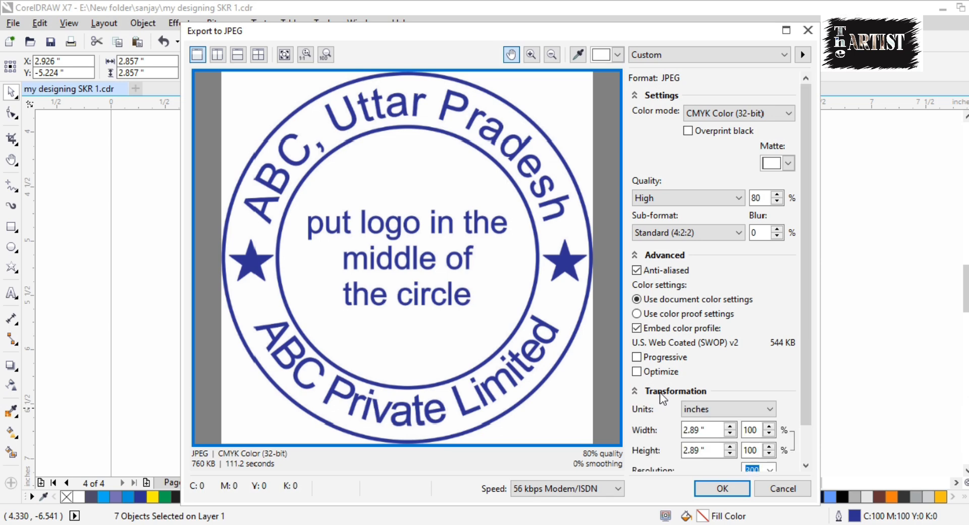
{"action": "scroll", "coordinate": [809, 435], "scroll_direction": "down", "scroll_amount": 2}
{"action": "left_click", "coordinate": [760, 432]}
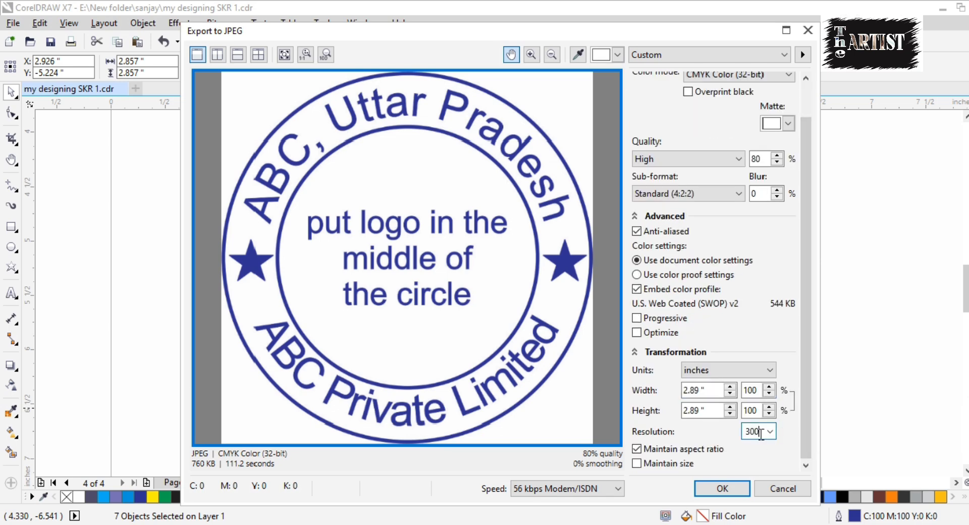
{"action": "type", "text": "200"}
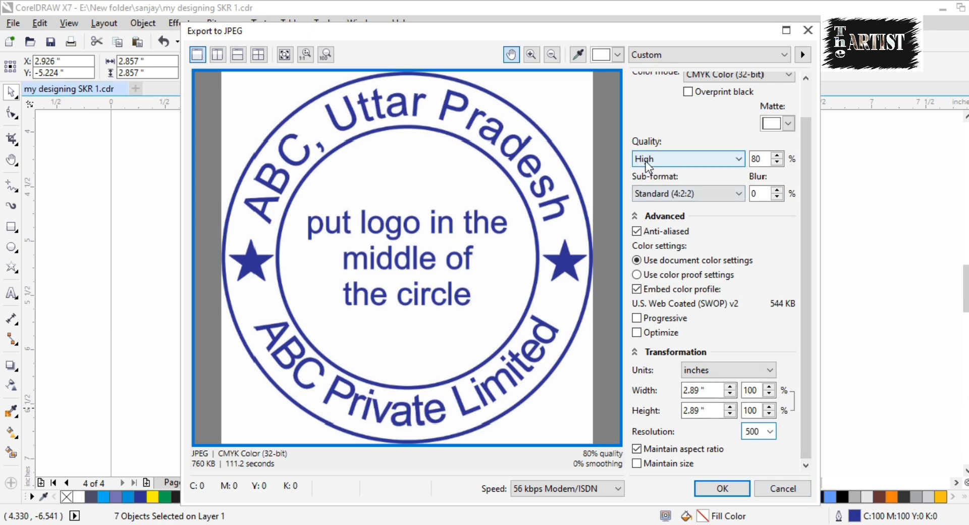
{"action": "left_click", "coordinate": [722, 488]}
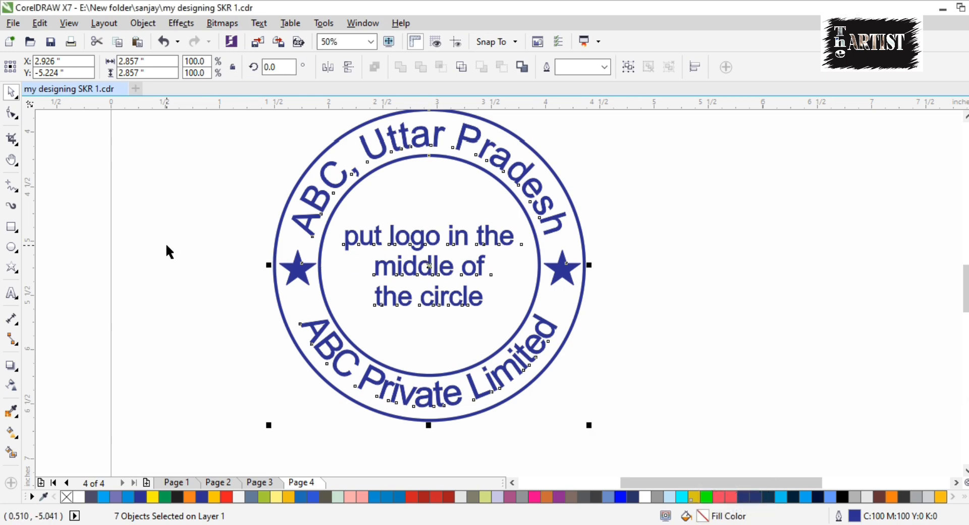
Locate the exported "my designing SKR 1" image on the Desktop and open it for viewing
{"action": "key", "text": "ctrl+o"}
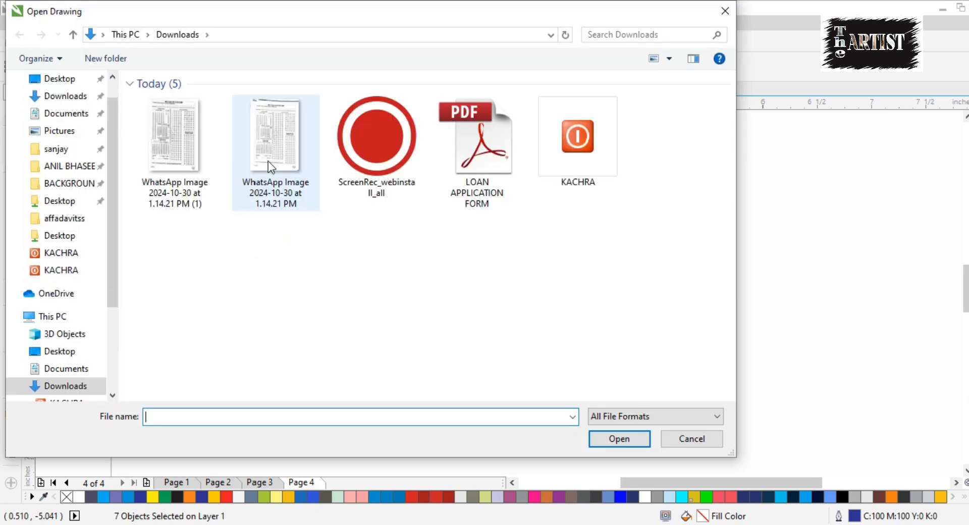
{"action": "scroll", "coordinate": [54, 98], "scroll_direction": "up", "scroll_amount": 2}
{"action": "left_click", "coordinate": [60, 107]}
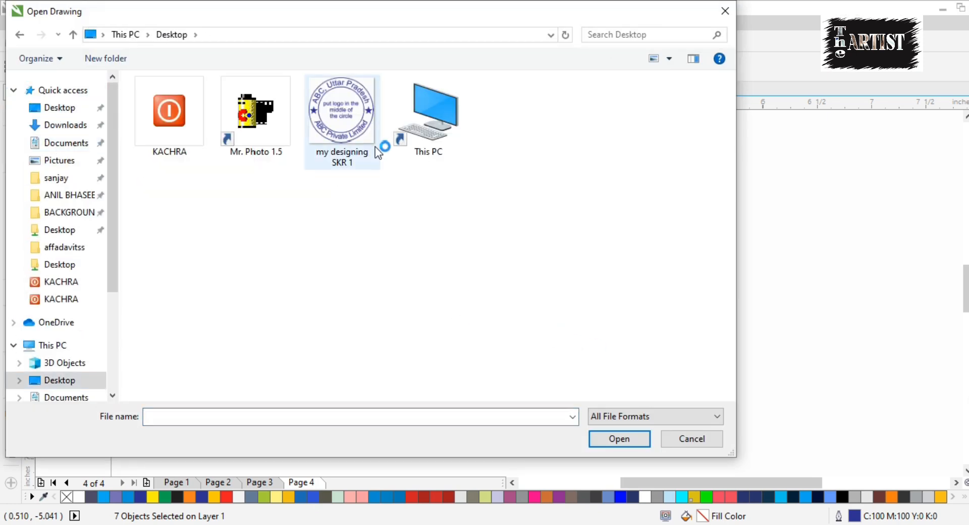
{"action": "double_click", "coordinate": [353, 110]}
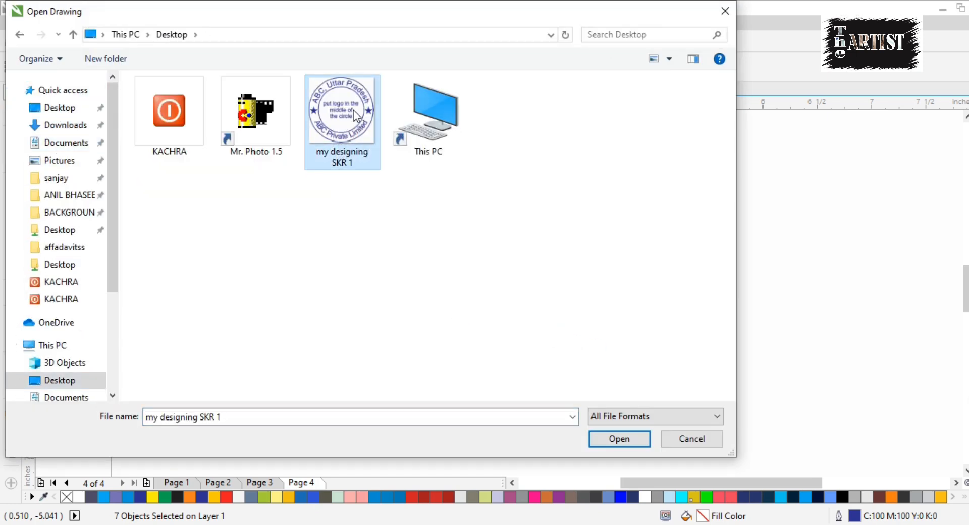
{"action": "left_click", "coordinate": [632, 294]}
{"action": "left_click", "coordinate": [690, 438]}
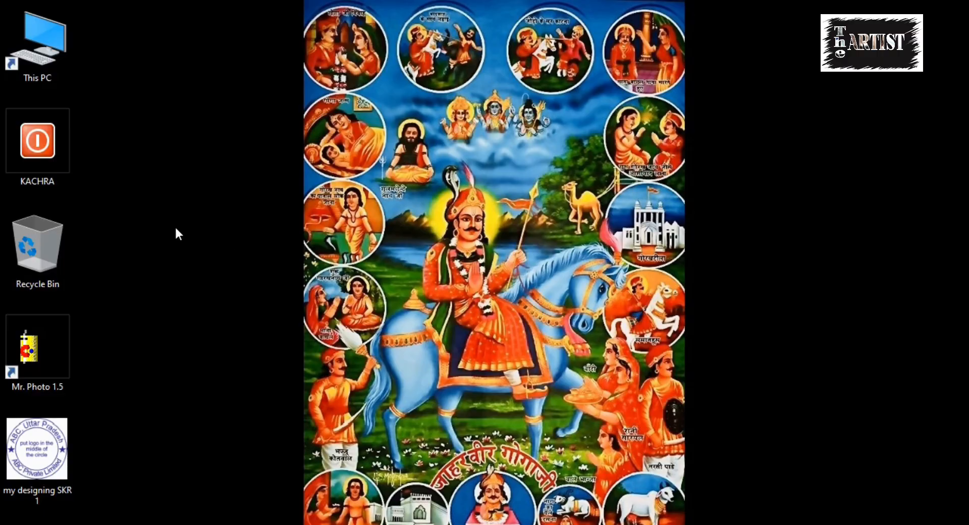
{"action": "double_click", "coordinate": [48, 457]}
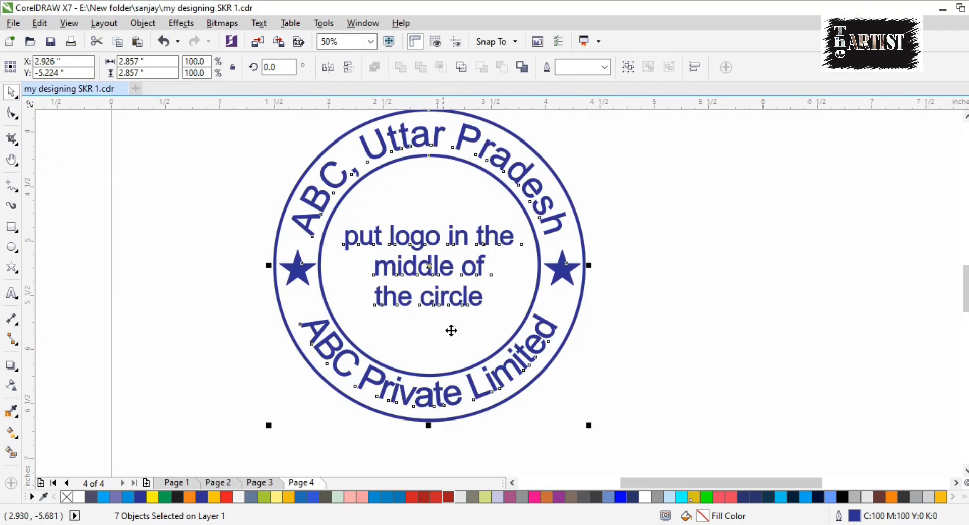
Add a two-line artistic text above the stamp: "if you like this video" and "like share and subscribe the channel"
{"action": "scroll", "coordinate": [495, 364], "scroll_direction": "down", "scroll_amount": 3}
{"action": "scroll", "coordinate": [509, 313], "scroll_direction": "up", "scroll_amount": 2}
{"action": "key", "text": "F8"}
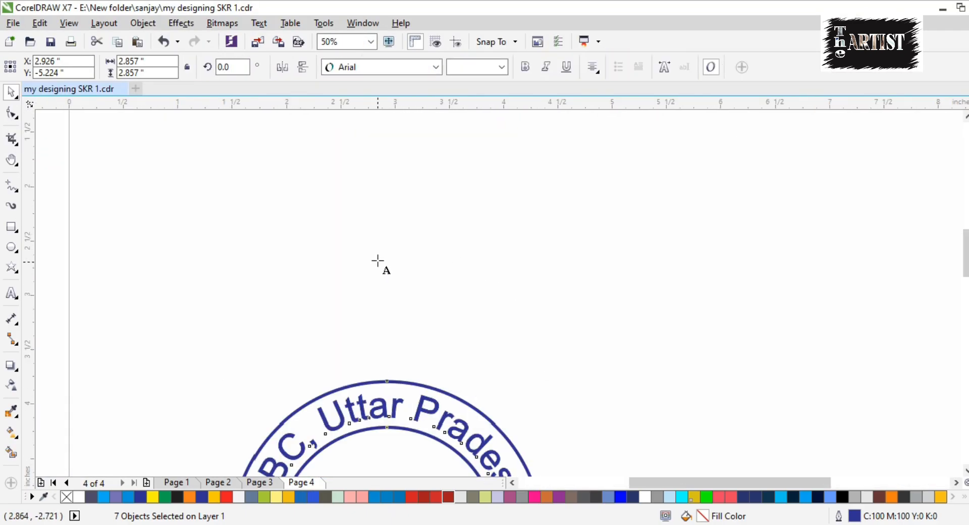
{"action": "left_click", "coordinate": [205, 244]}
{"action": "type", "text": "if you"}
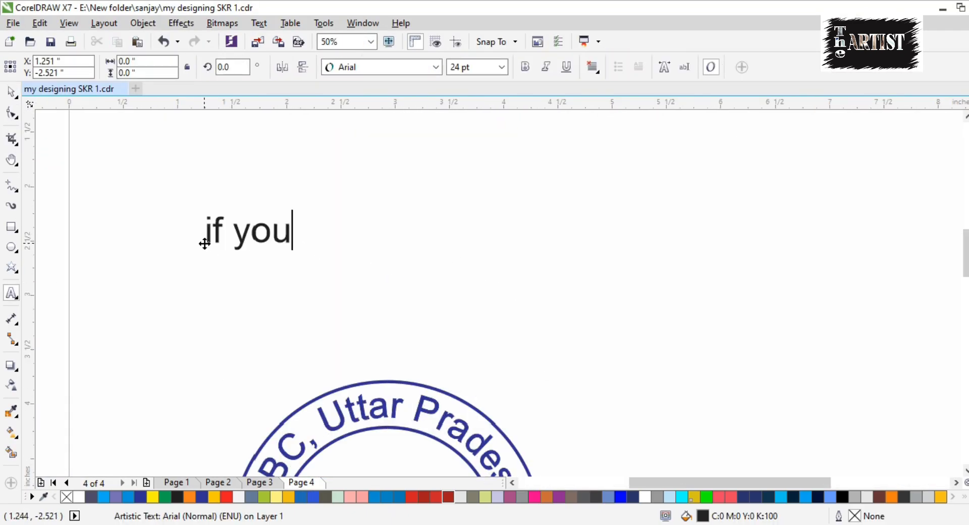
{"action": "type", "text": " like this video"}
{"action": "key", "text": "Return"}
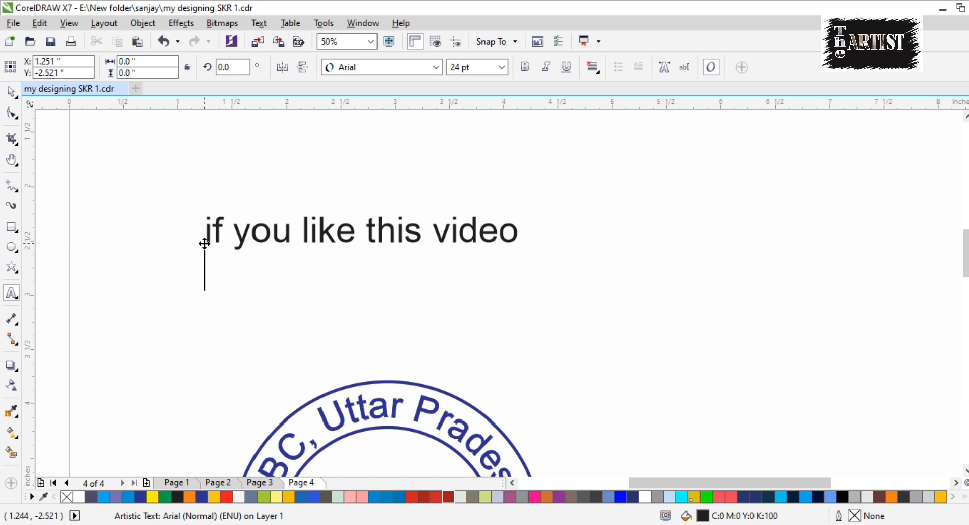
{"action": "type", "text": "like share and subs"}
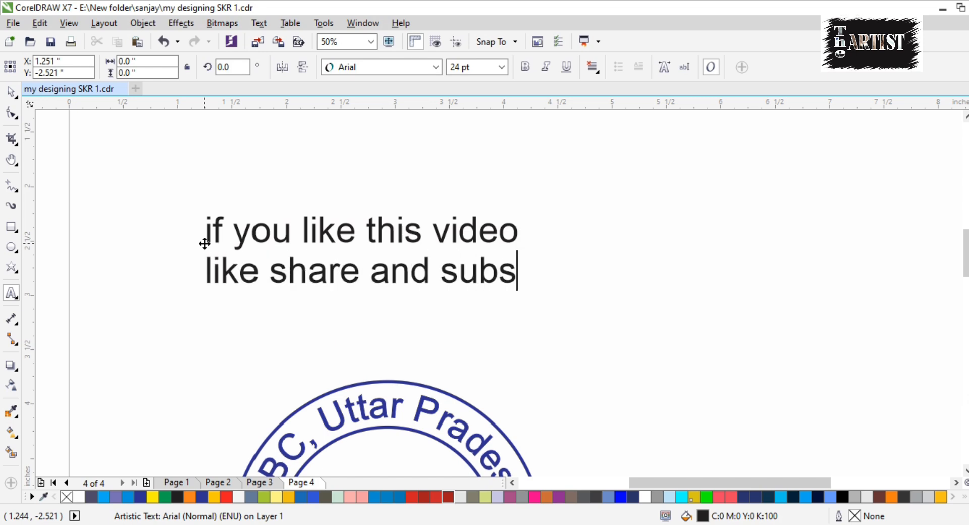
{"action": "type", "text": "cribe the channel"}
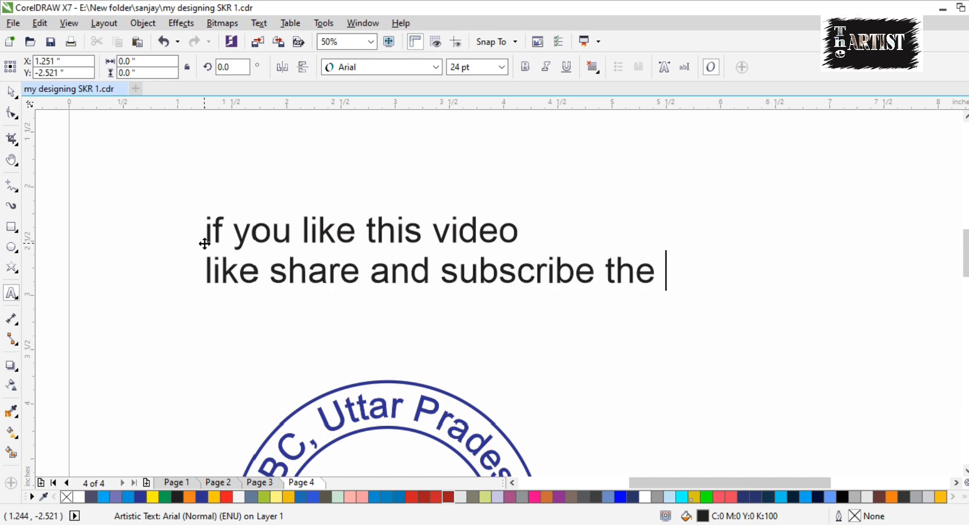